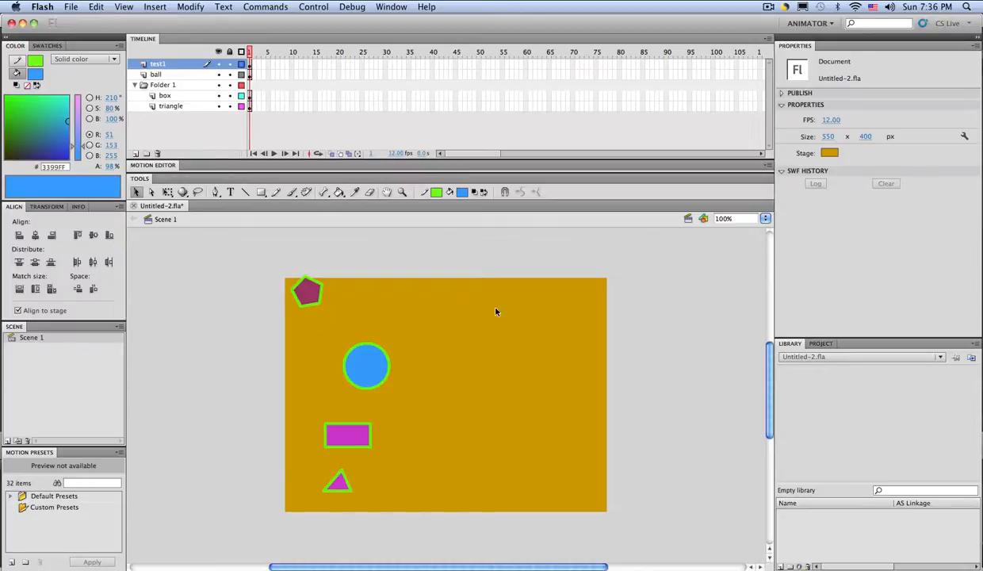
# Insert a keyframe at frame 2 of the test1 layer and move the pentagon right along the stage's upper edge
pyautogui.rightClick(254, 68)
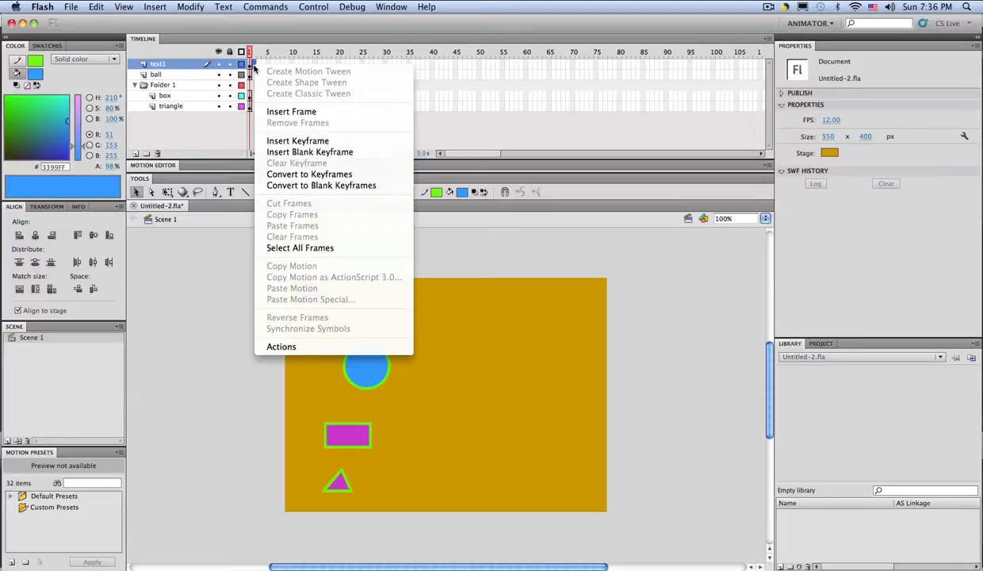
pyautogui.click(295, 142)
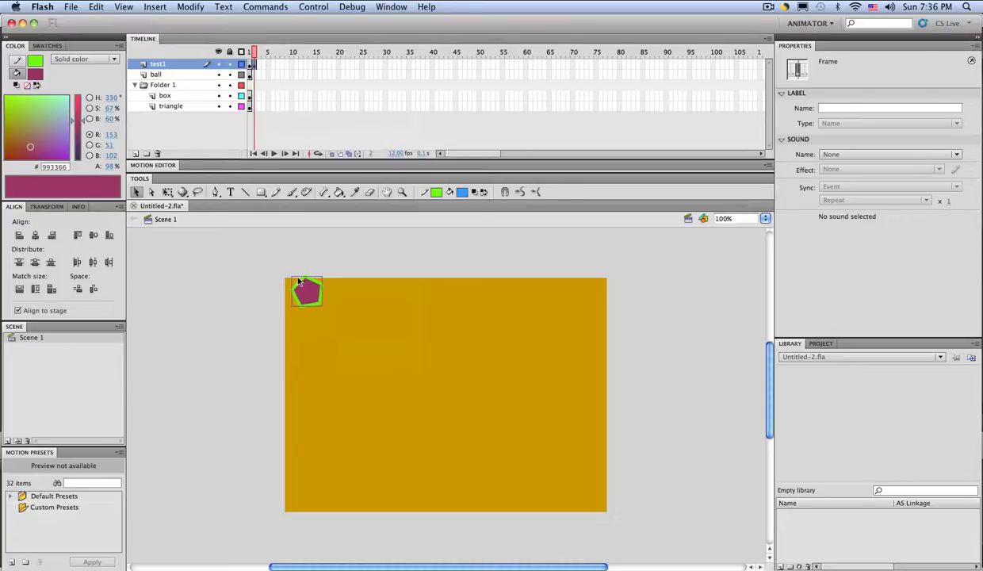
pyautogui.moveTo(305, 294); pyautogui.dragTo(338, 295)
# Insert a keyframe at frame 3 of the test1 layer and move the pentagon right to about X 94
pyautogui.click(252, 65)
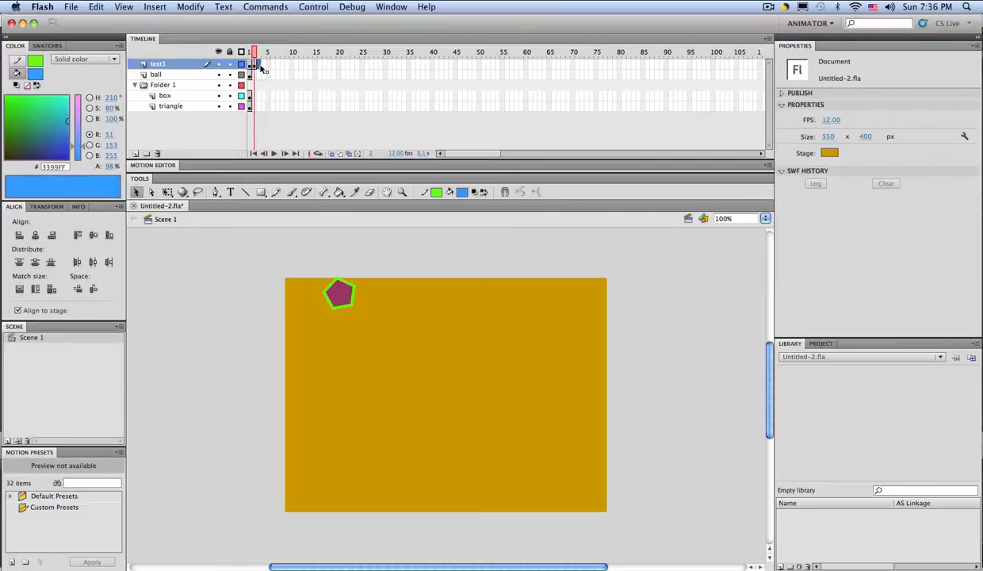
pyautogui.rightClick(258, 68)
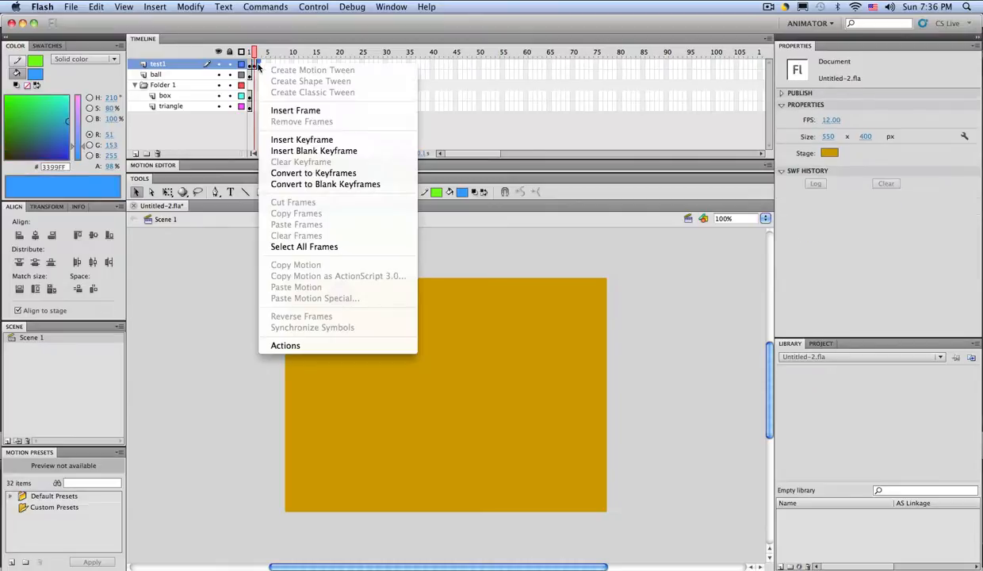
pyautogui.click(306, 140)
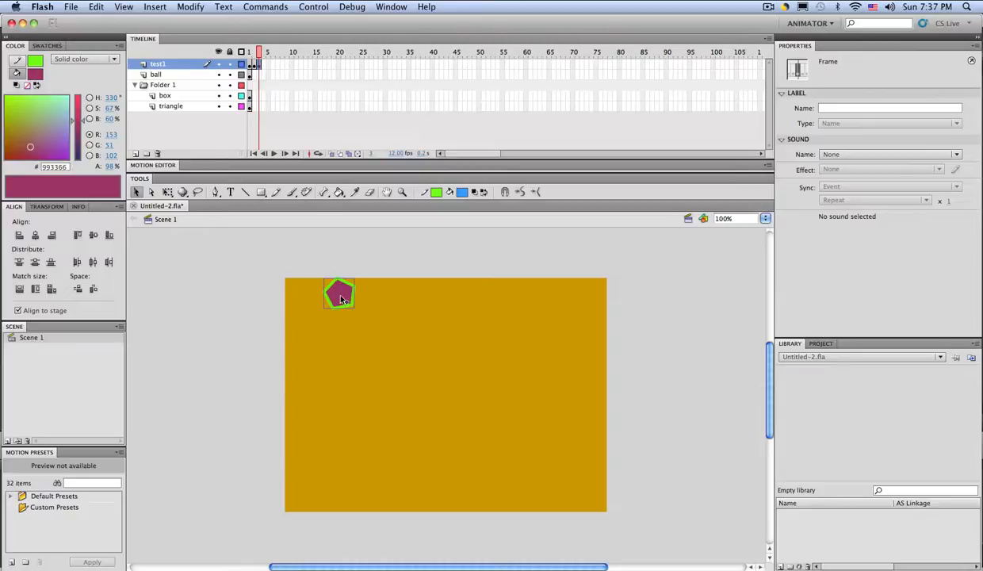
pyautogui.moveTo(341, 299); pyautogui.dragTo(356, 296)
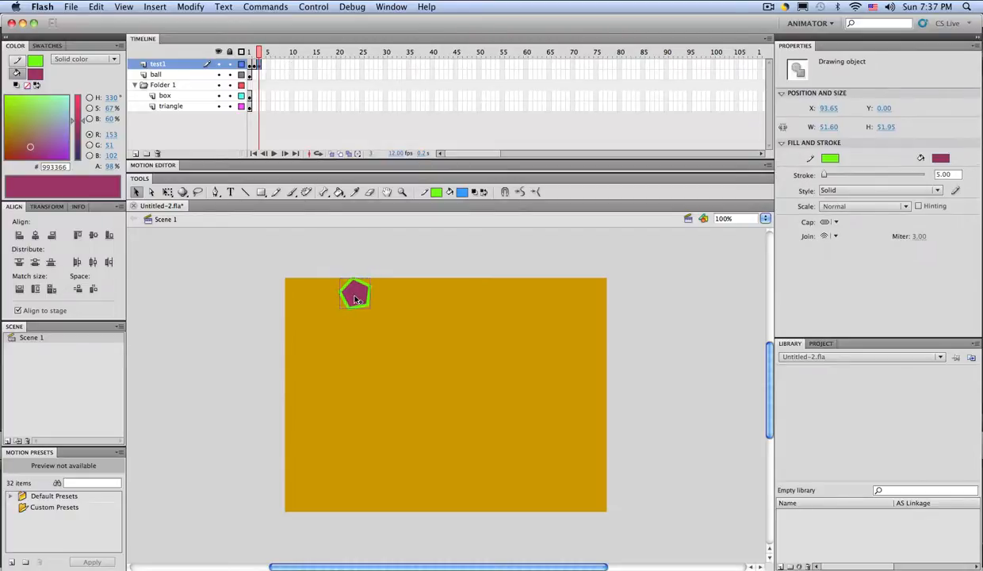
# Preview the neighbouring frames as onion skin outlines, and switch to full Onion Skin display
pyautogui.click(258, 51)
pyautogui.moveTo(258, 52)
pyautogui.mouseDown()
pyautogui.moveTo(249, 50)
pyautogui.moveTo(260, 51)
pyautogui.mouseUp()
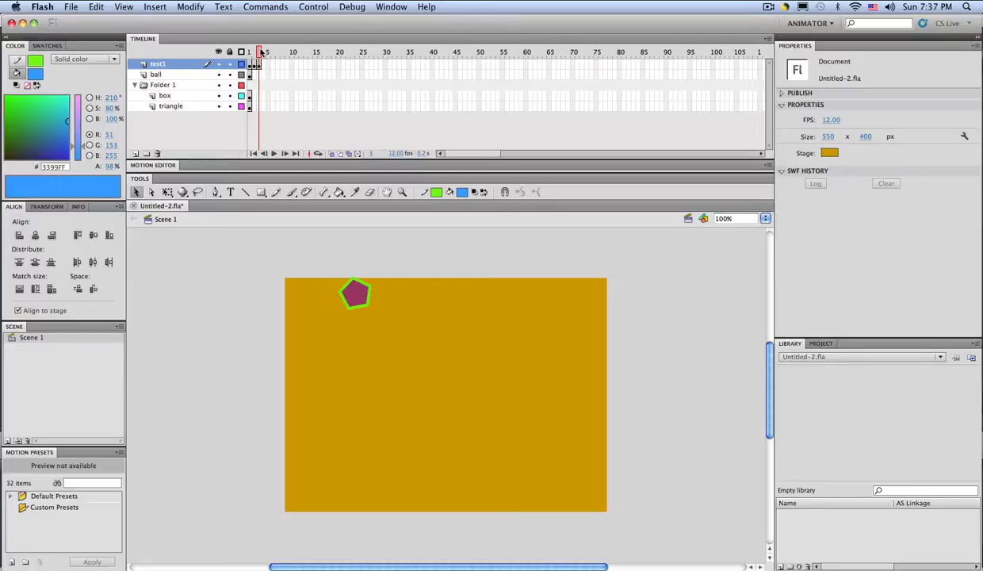
pyautogui.moveTo(260, 52)
pyautogui.mouseDown()
pyautogui.moveTo(250, 51)
pyautogui.moveTo(260, 53)
pyautogui.mouseUp()
pyautogui.click(339, 154)
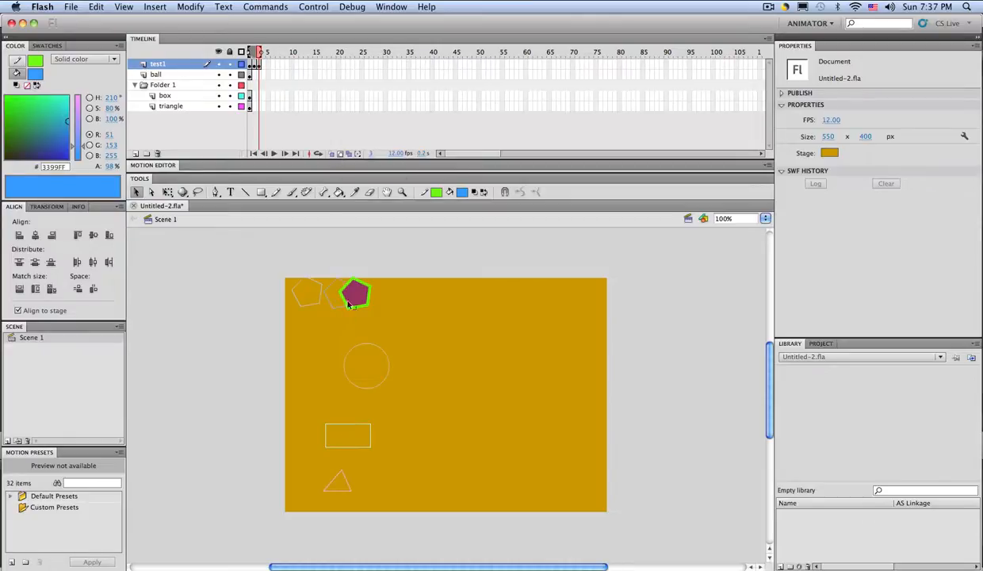
pyautogui.click(332, 154)
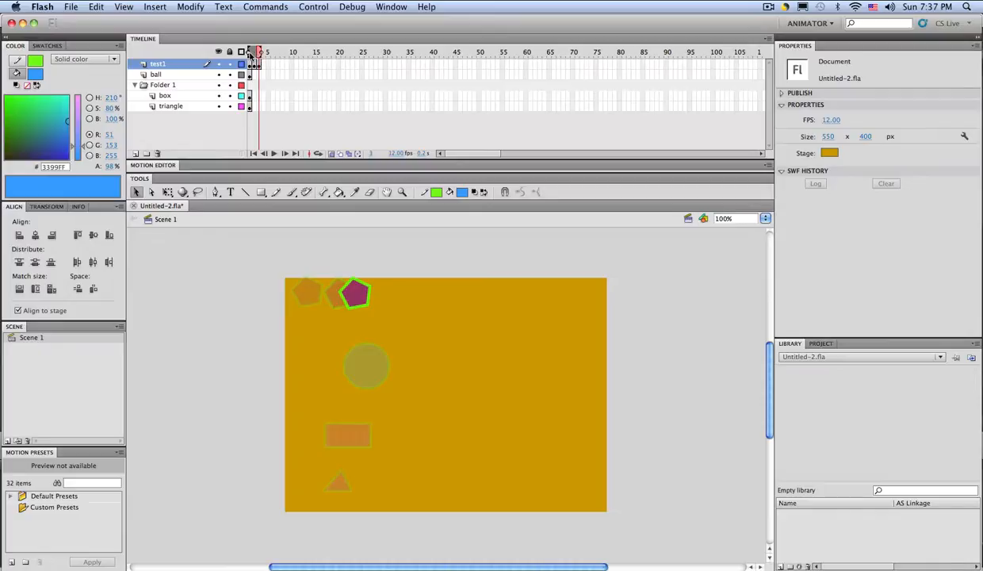
# Adjust the onion skin start marker so that the range covers frames 1 to 3
pyautogui.moveTo(250, 52); pyautogui.dragTo(255, 54)
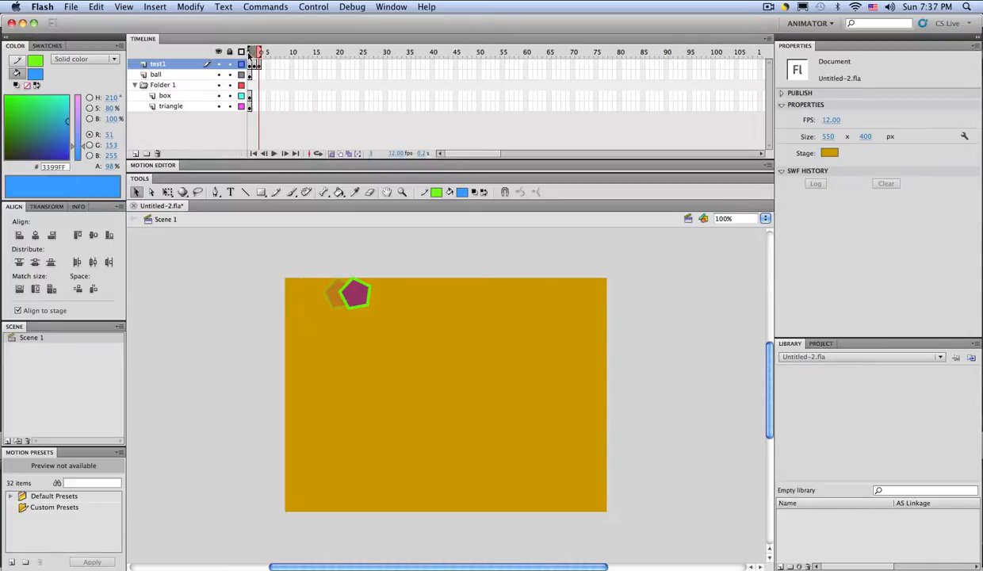
pyautogui.moveTo(248, 53); pyautogui.dragTo(247, 53)
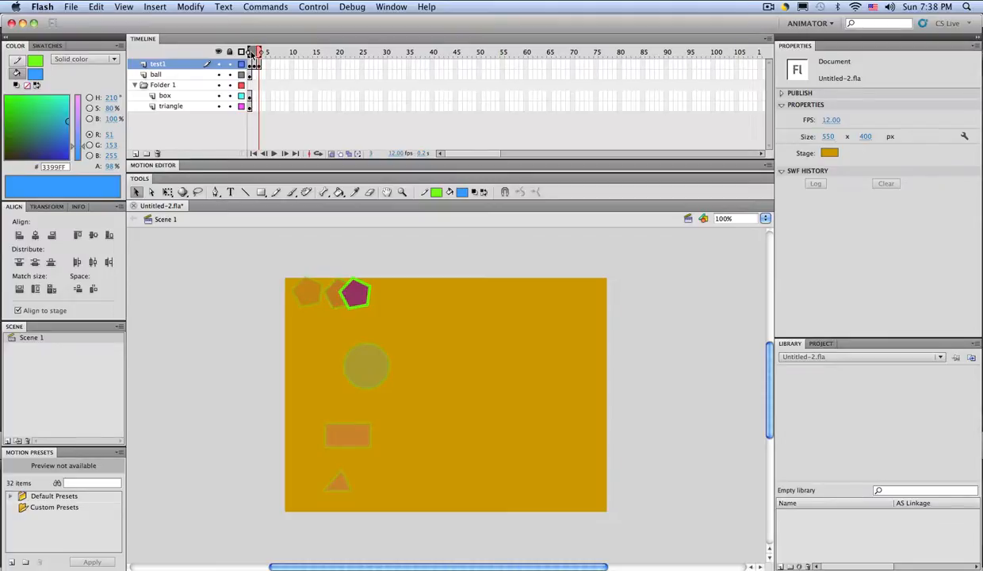
pyautogui.moveTo(255, 52); pyautogui.dragTo(242, 53)
# In frame 2 of the test1 layer, reposition the pentagon at about X 53, midway between its neighbouring ghosts
pyautogui.click(251, 64)
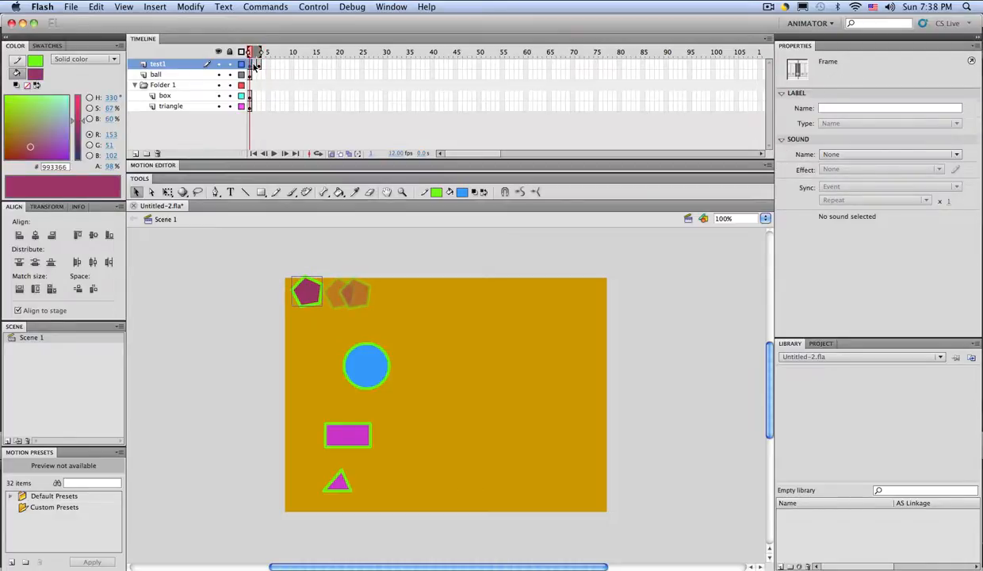
pyautogui.press('.')
pyautogui.moveTo(323, 284); pyautogui.dragTo(322, 284)
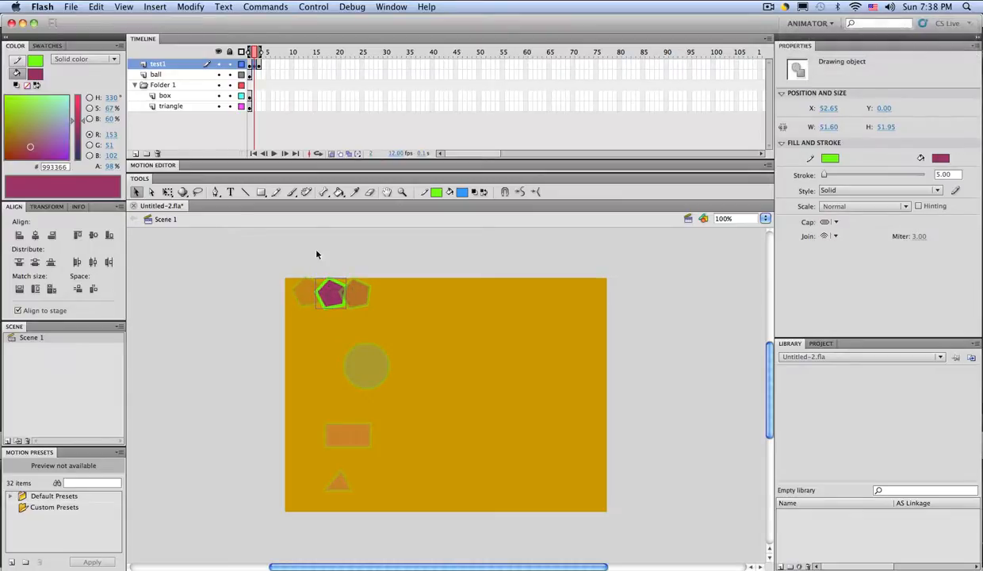
# Insert a keyframe at frame 4 of the test1 layer and move the pentagon right to about X 131
pyautogui.click(261, 66)
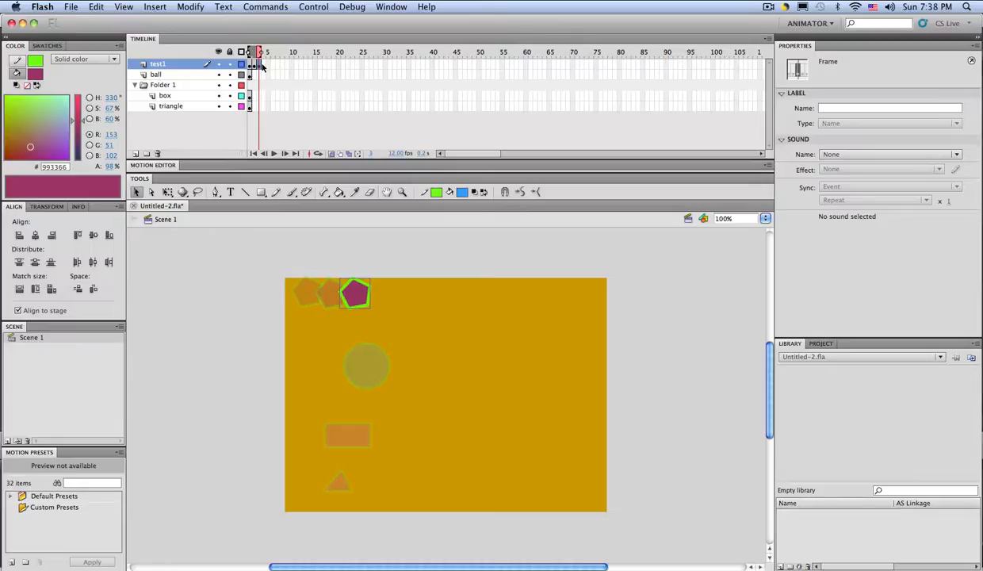
pyautogui.click(263, 65)
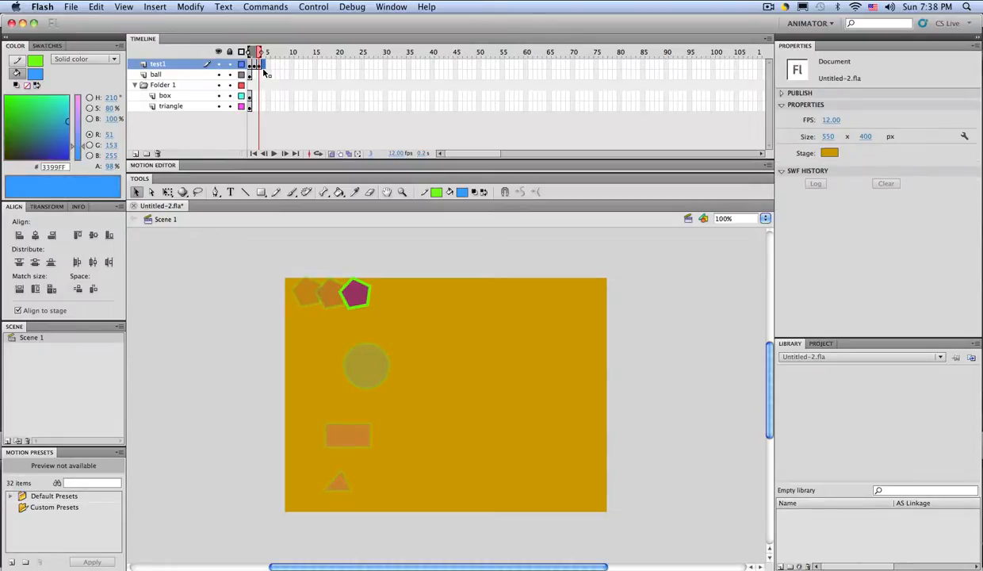
pyautogui.rightClick(263, 64)
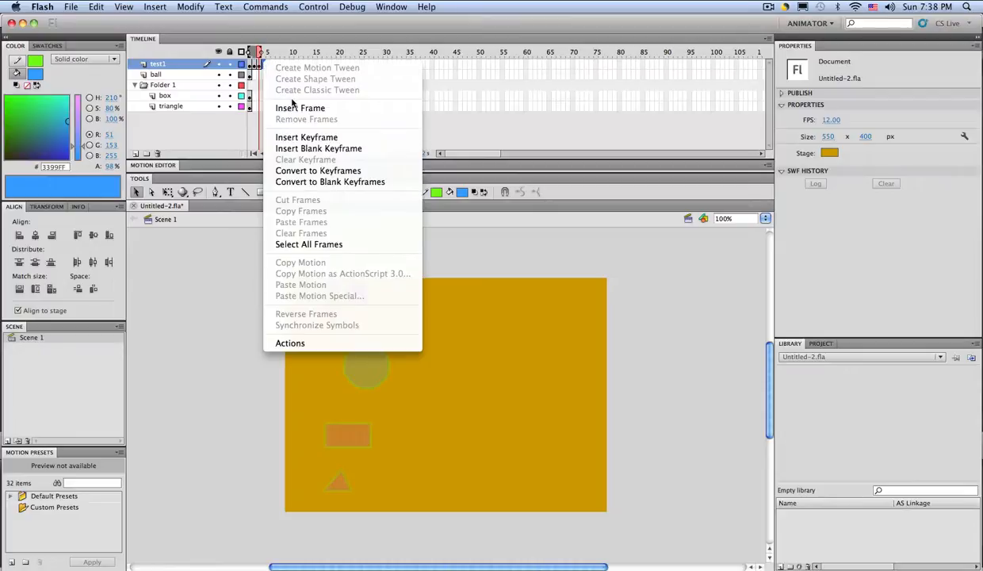
pyautogui.click(313, 138)
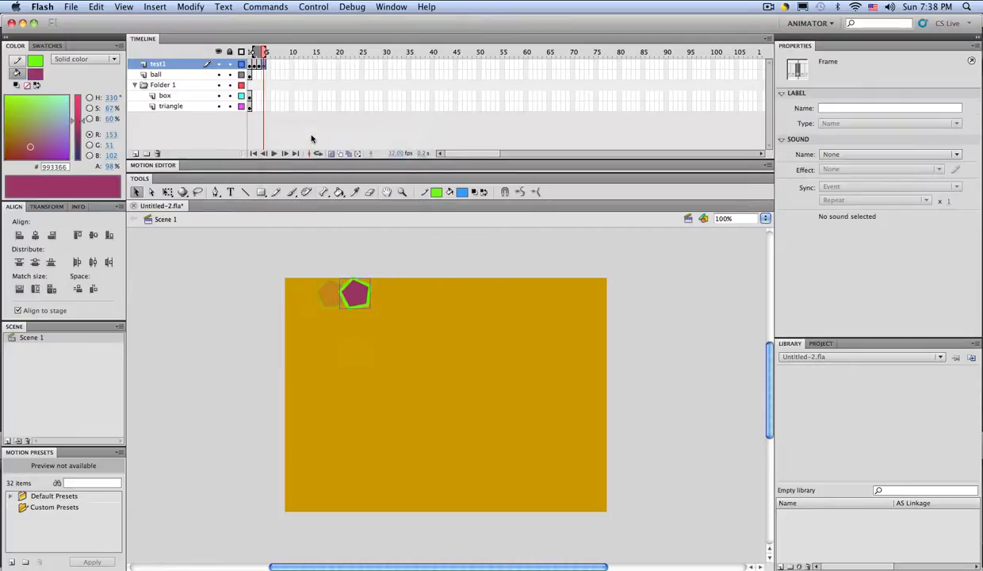
pyautogui.moveTo(354, 295); pyautogui.dragTo(368, 297)
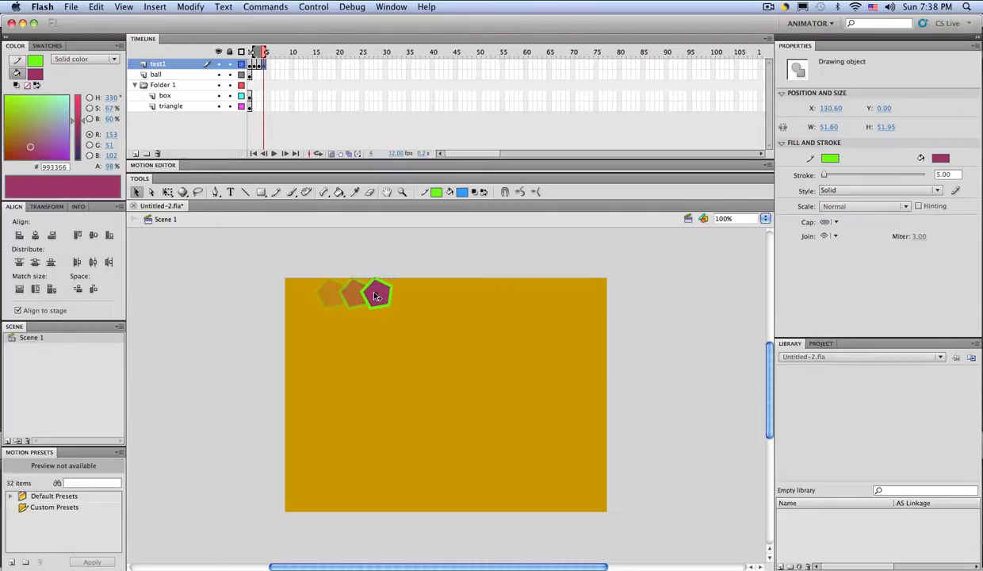
# Insert a keyframe at frame 5 of the test1 layer and move the pentagon right to about X 176
pyautogui.click(268, 65)
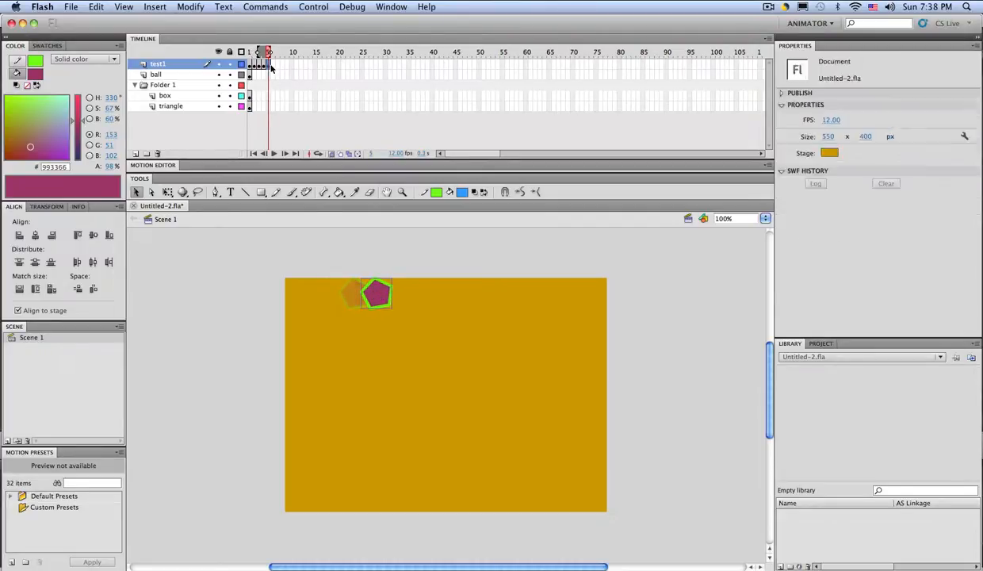
pyautogui.press('F6')
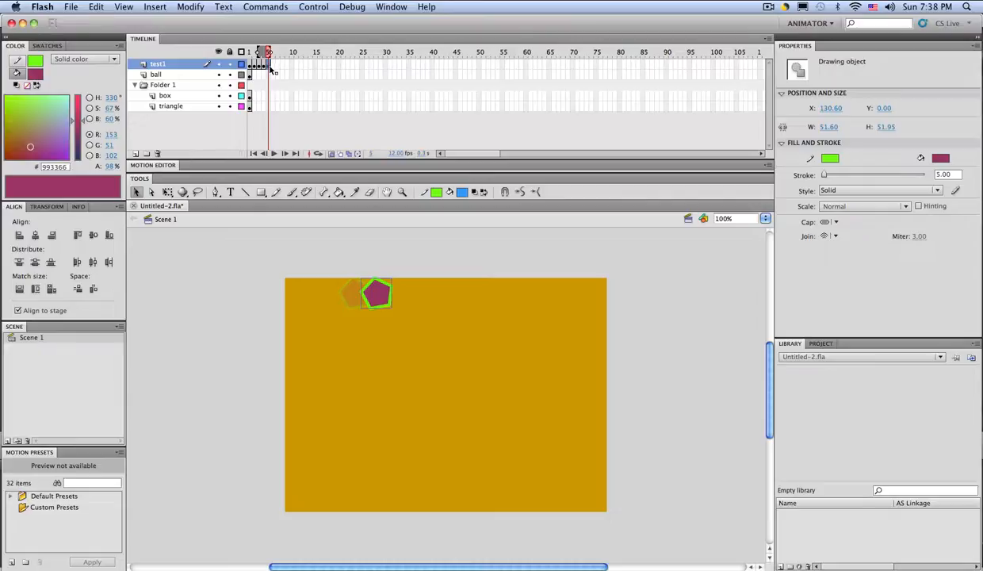
pyautogui.moveTo(376, 304); pyautogui.dragTo(407, 307)
# Add keyframes on test1 from frame 6 to frame 12, moving the pentagon right in even increments to about X 475
pyautogui.press('F6')
pyautogui.press('F6')
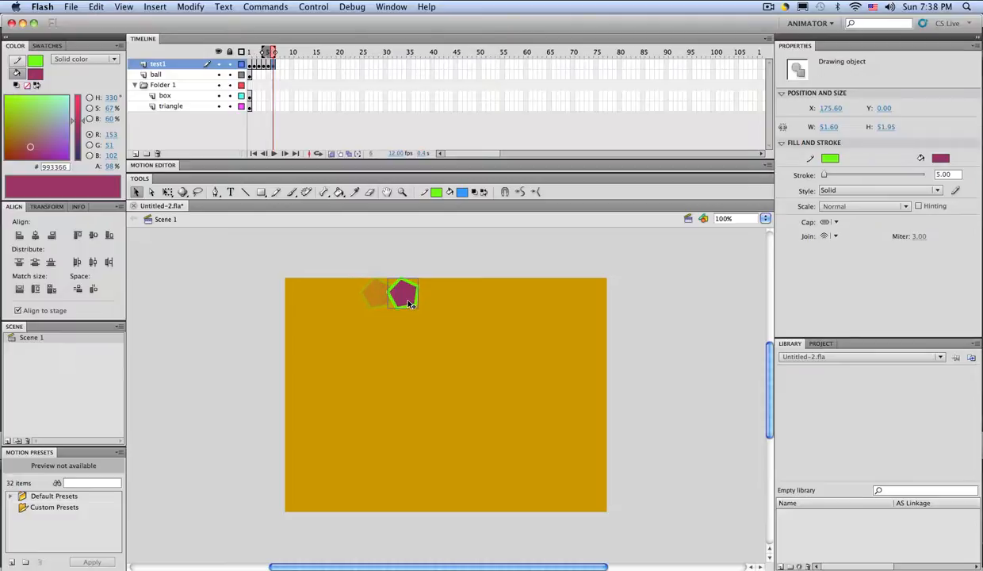
pyautogui.moveTo(405, 300)
pyautogui.mouseDown()
pyautogui.moveTo(531, 293)
pyautogui.moveTo(581, 301)
pyautogui.mouseUp()
pyautogui.press('F6')
pyautogui.press('F6')
pyautogui.press('F6')
pyautogui.press('F6')
pyautogui.press('F6')
pyautogui.press('F6')
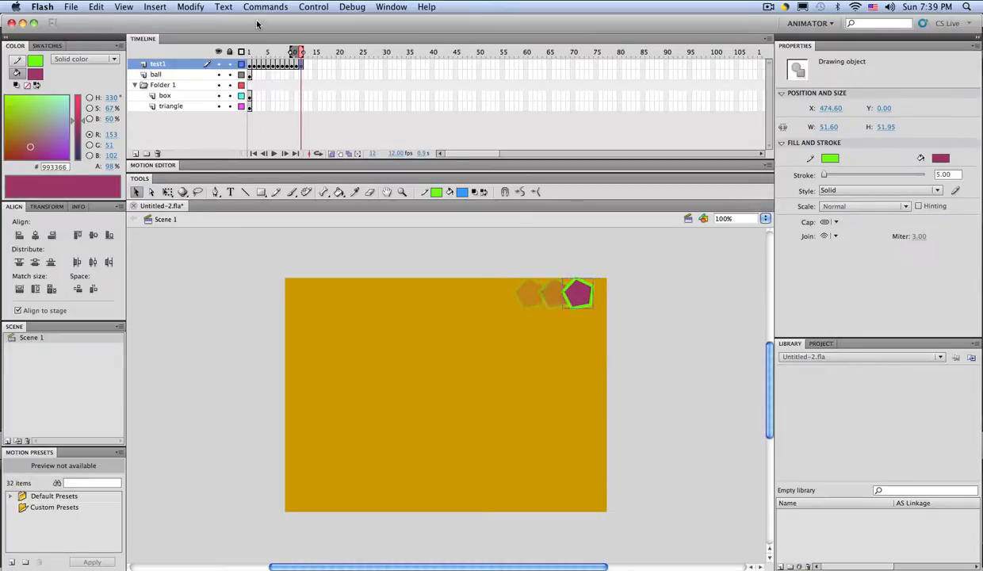
# Turn off onion skinning and play back the pentagon animation from frame 1, returning to the first frame
pyautogui.click(333, 155)
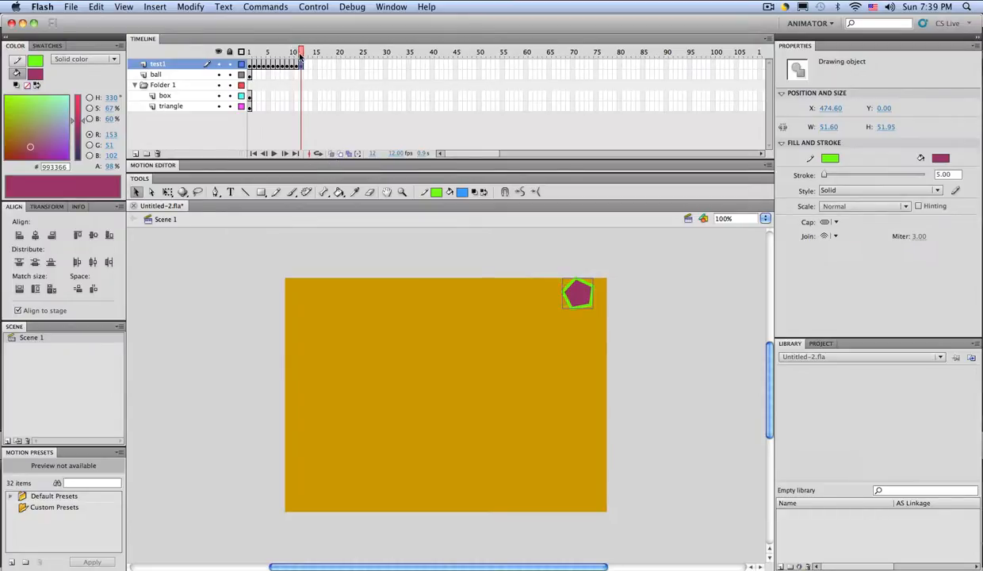
pyautogui.moveTo(295, 52); pyautogui.dragTo(238, 56)
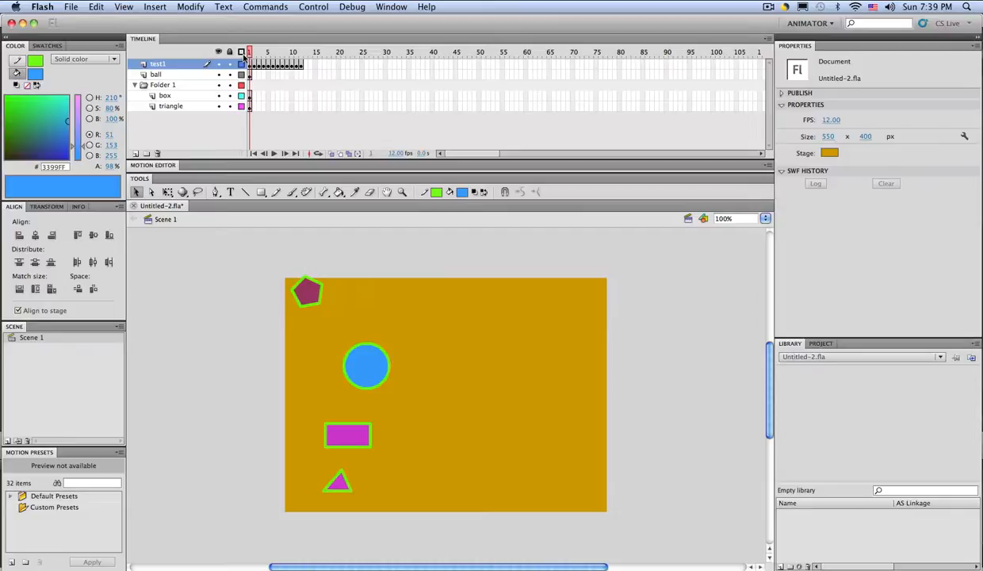
pyautogui.click(274, 154)
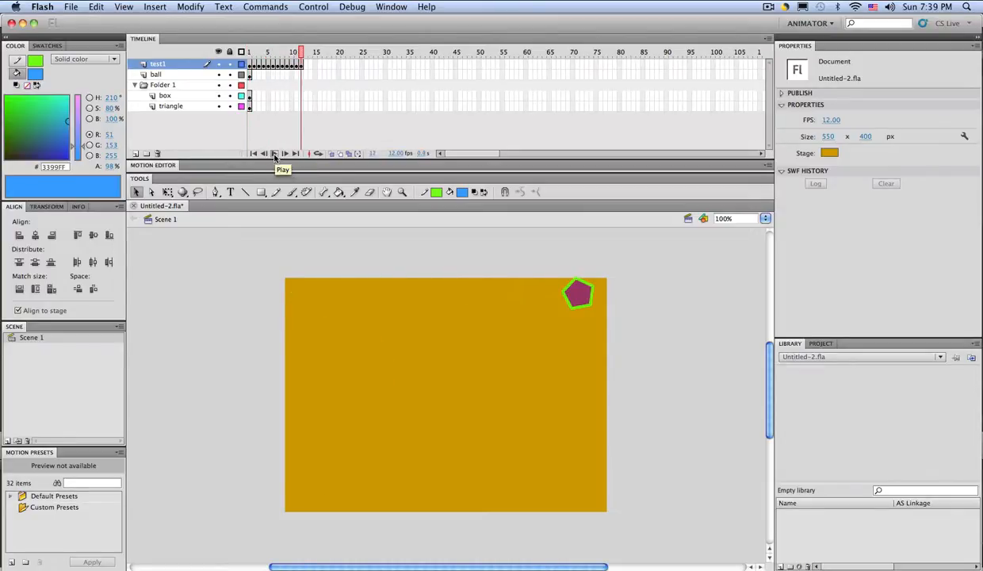
pyautogui.click(274, 154)
pyautogui.click(274, 154)
pyautogui.click(250, 63)
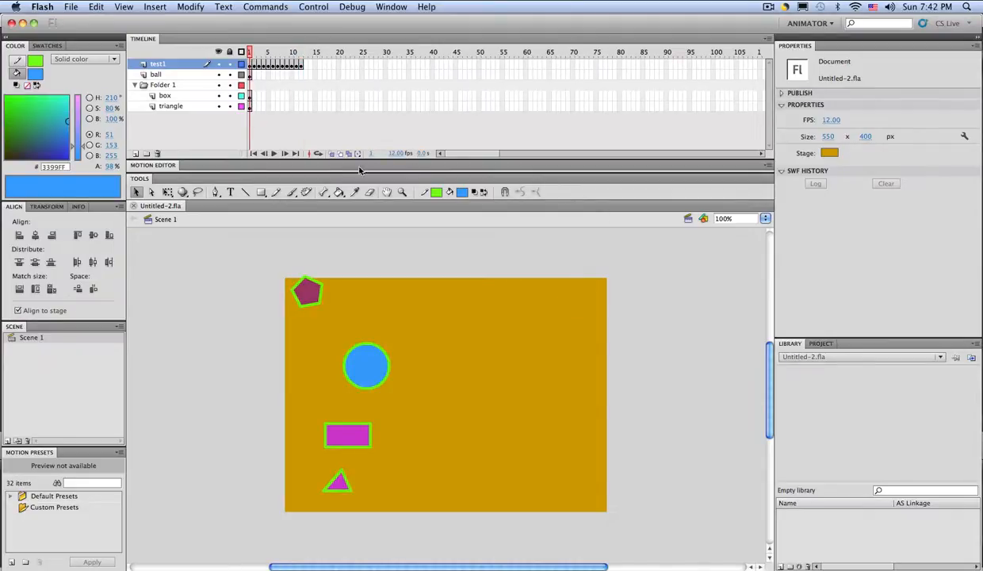
# Extend the ball layer by inserting a frame at frame 5, and scrub the playhead through it to check the circle
pyautogui.click(269, 75)
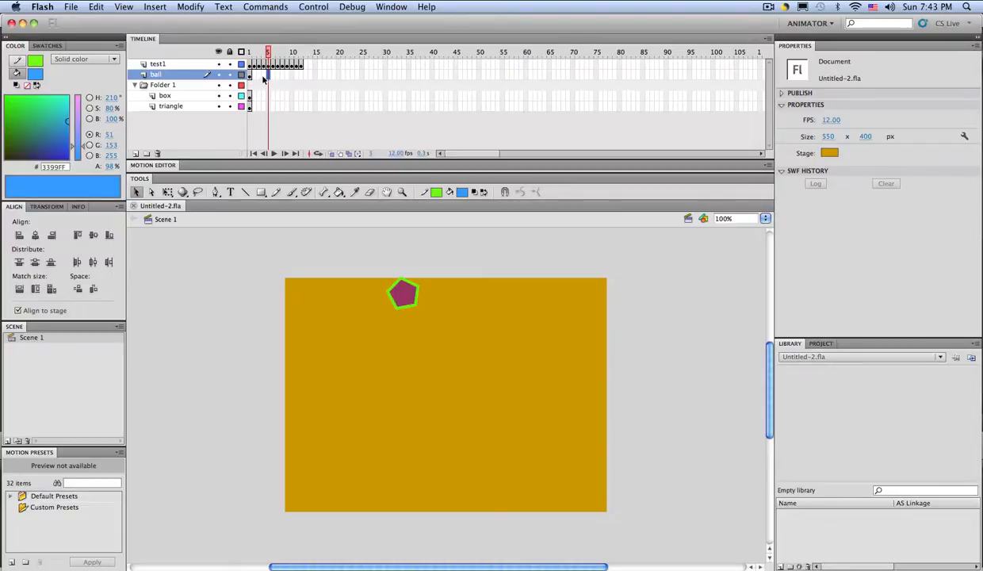
pyautogui.click(250, 74)
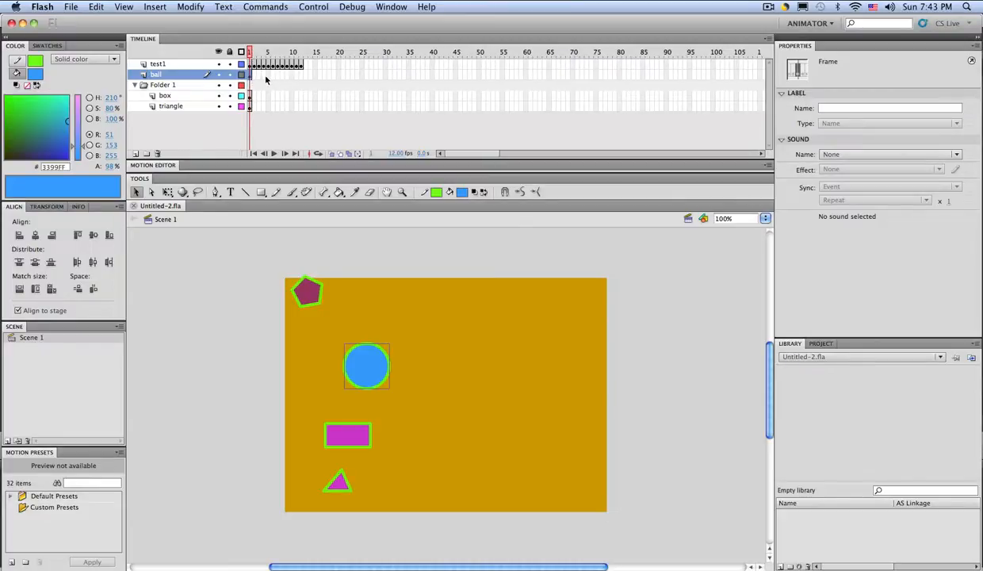
pyautogui.click(268, 74)
pyautogui.rightClick(269, 74)
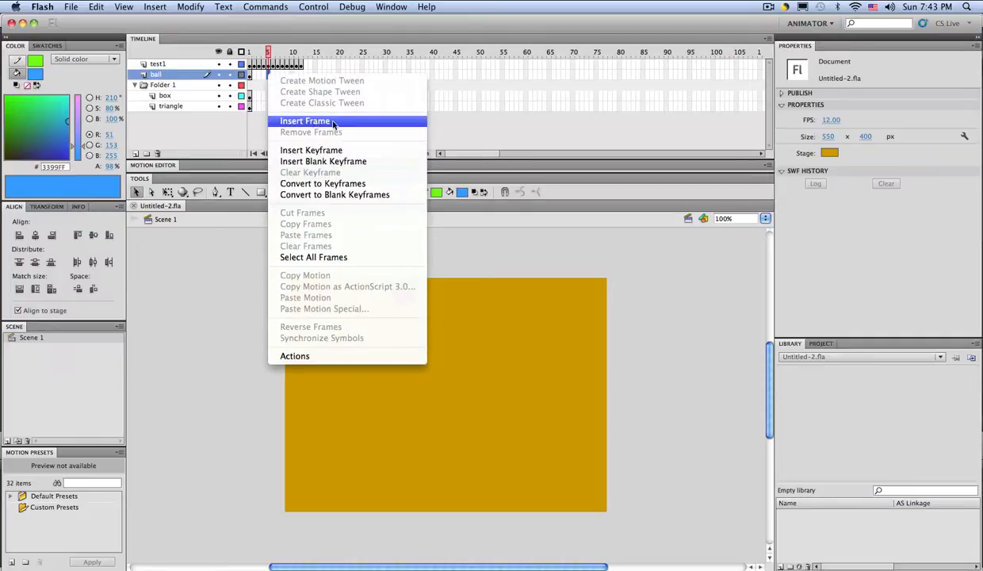
pyautogui.click(330, 122)
pyautogui.click(265, 52)
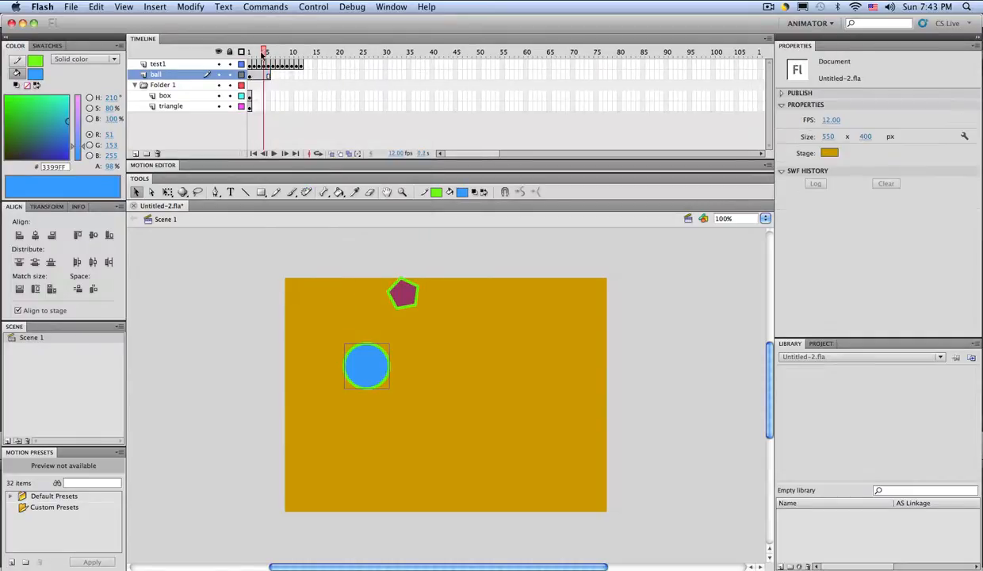
pyautogui.moveTo(267, 54)
pyautogui.mouseDown()
pyautogui.moveTo(249, 53)
pyautogui.moveTo(270, 53)
pyautogui.mouseUp()
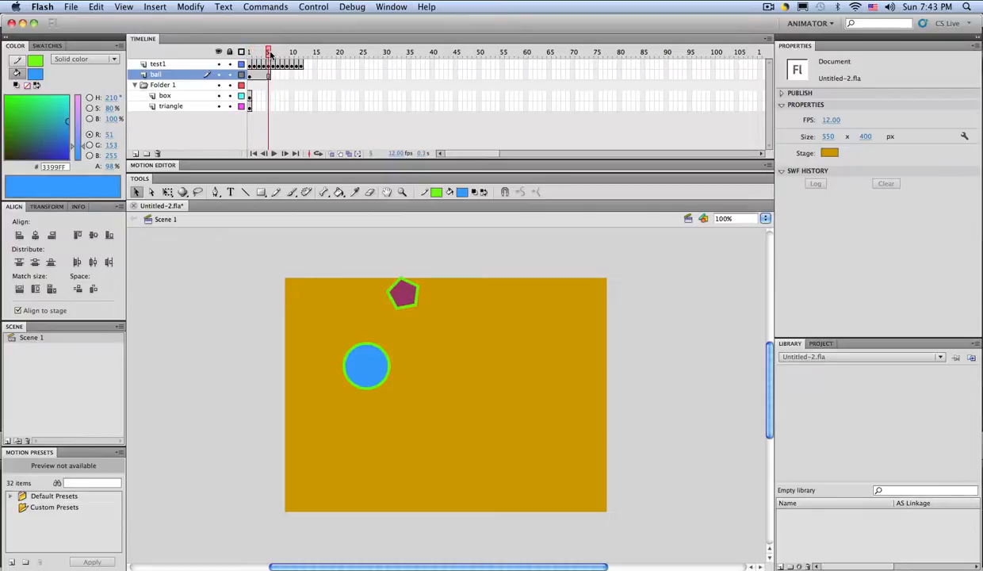
# Insert a keyframe at frame 6 of the ball layer and select frame 7 on that layer
pyautogui.click(272, 76)
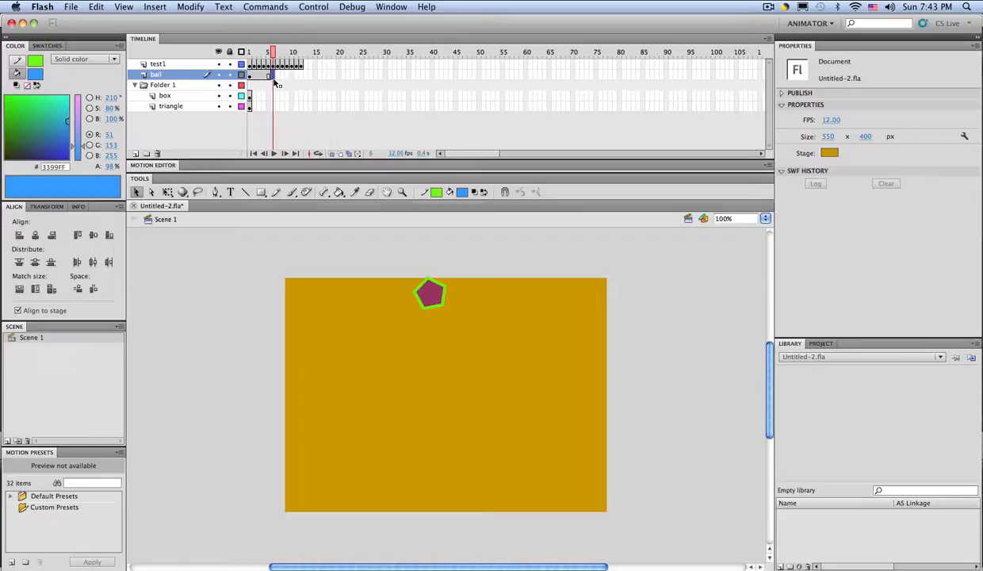
pyautogui.rightClick(271, 76)
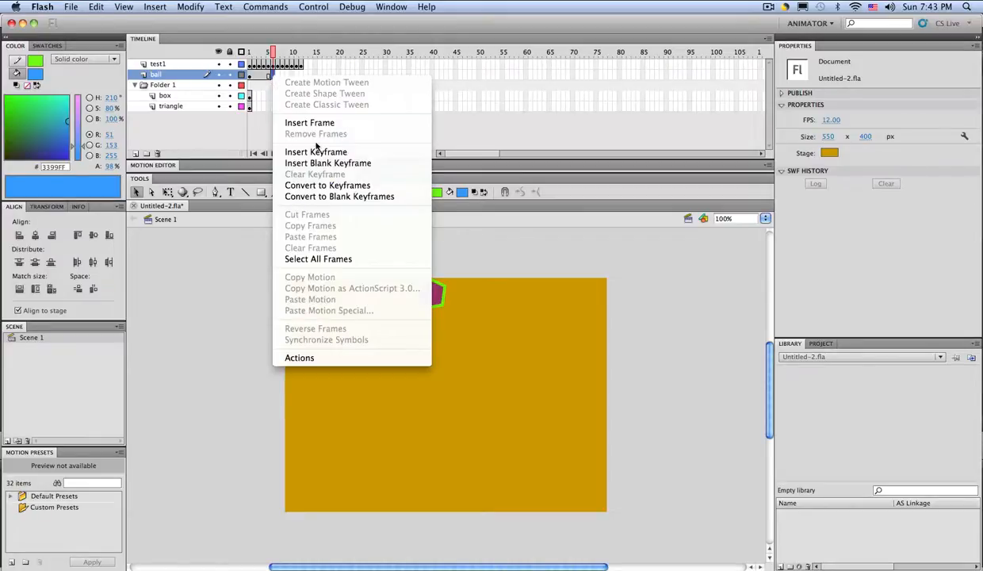
pyautogui.click(318, 155)
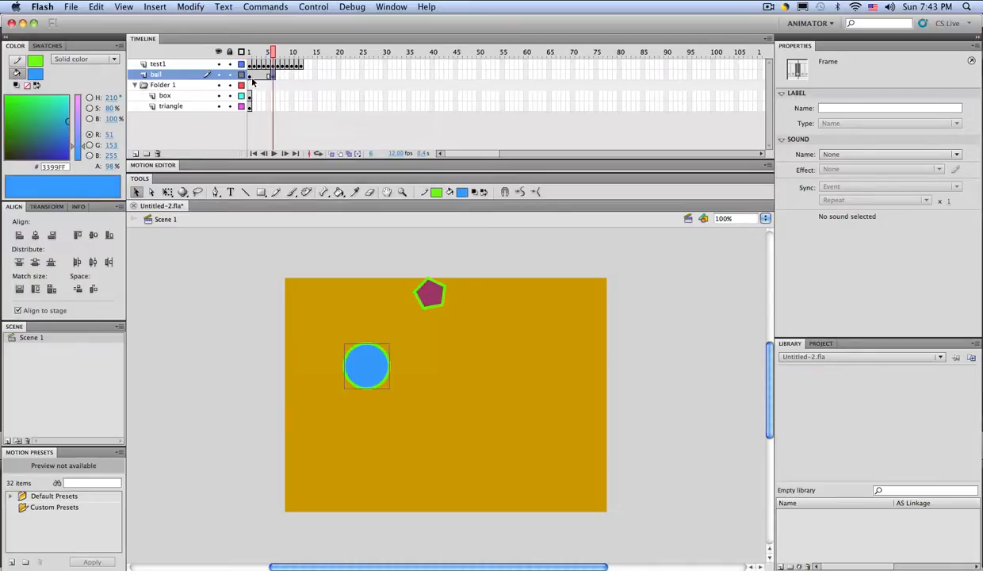
pyautogui.click(277, 77)
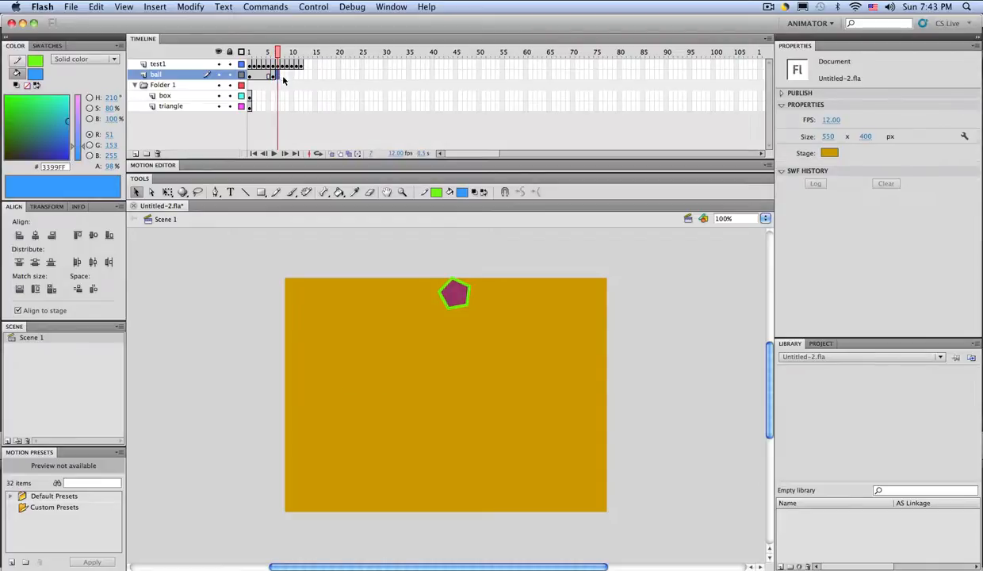
# Insert a keyframe at frame 7 of the ball layer, enlarge the circle to about 100 × 93 with Free Transform, and compare it with frame 6
pyautogui.press('F6')
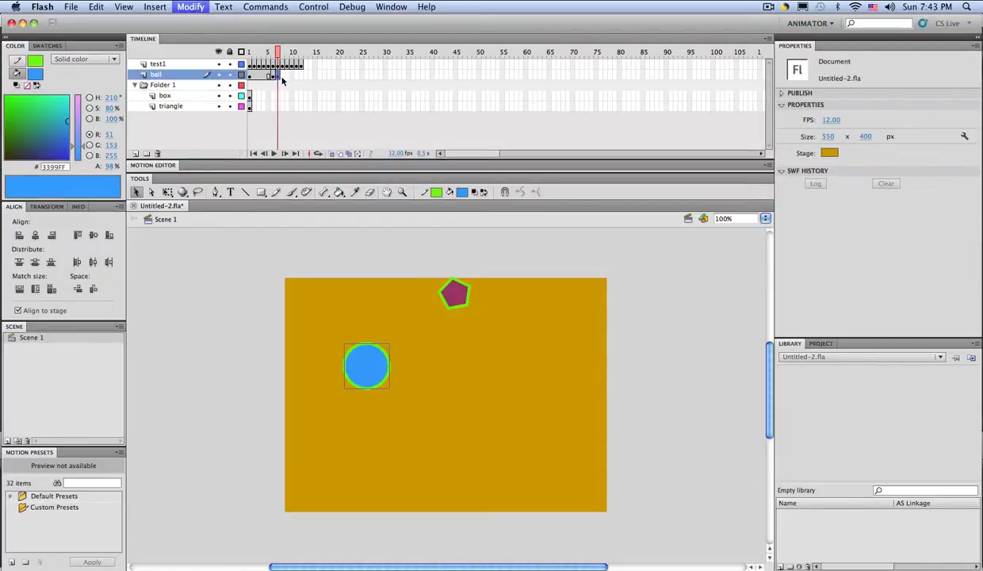
pyautogui.click(364, 366)
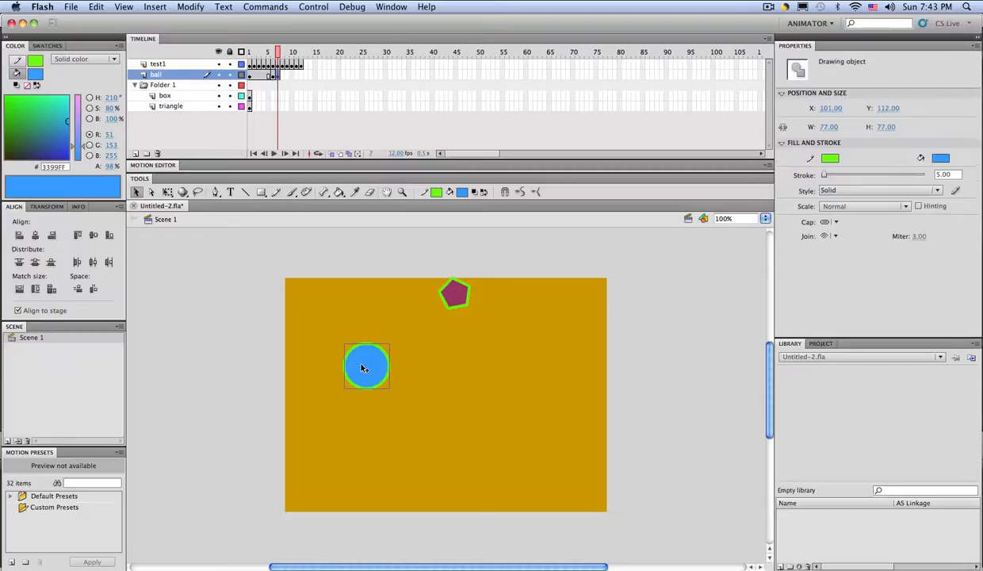
pyautogui.click(361, 366)
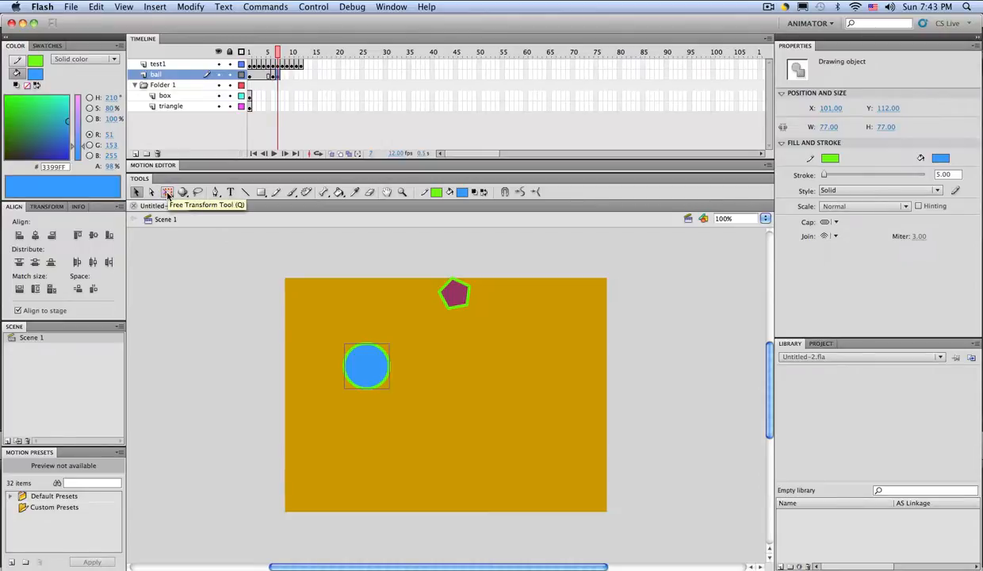
pyautogui.click(167, 193)
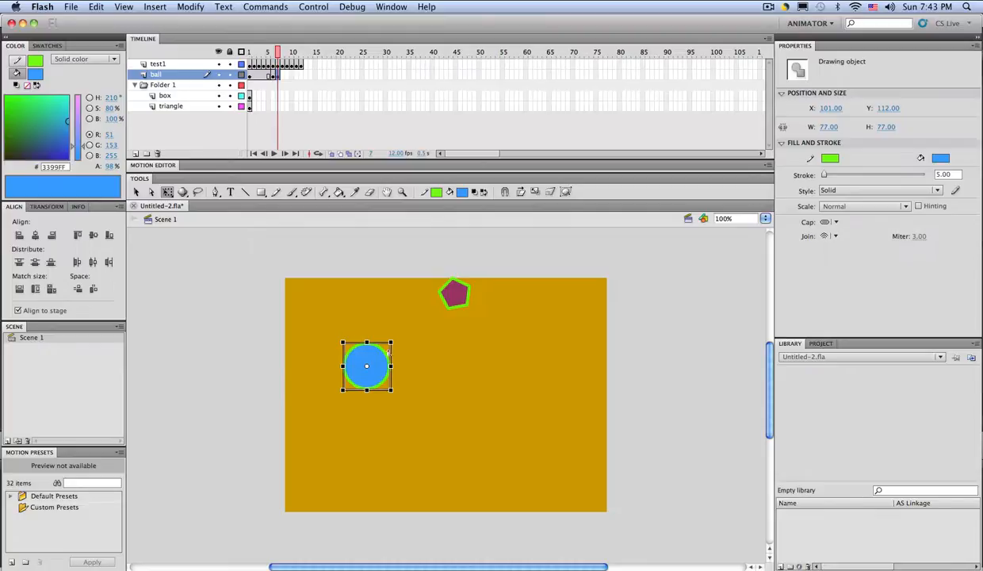
pyautogui.moveTo(392, 343); pyautogui.dragTo(406, 331)
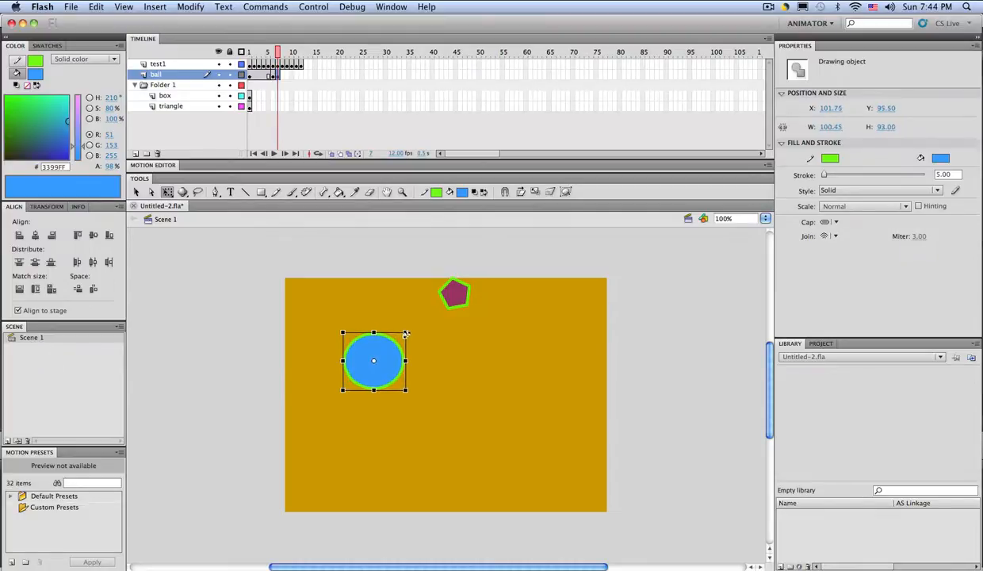
pyautogui.click(273, 75)
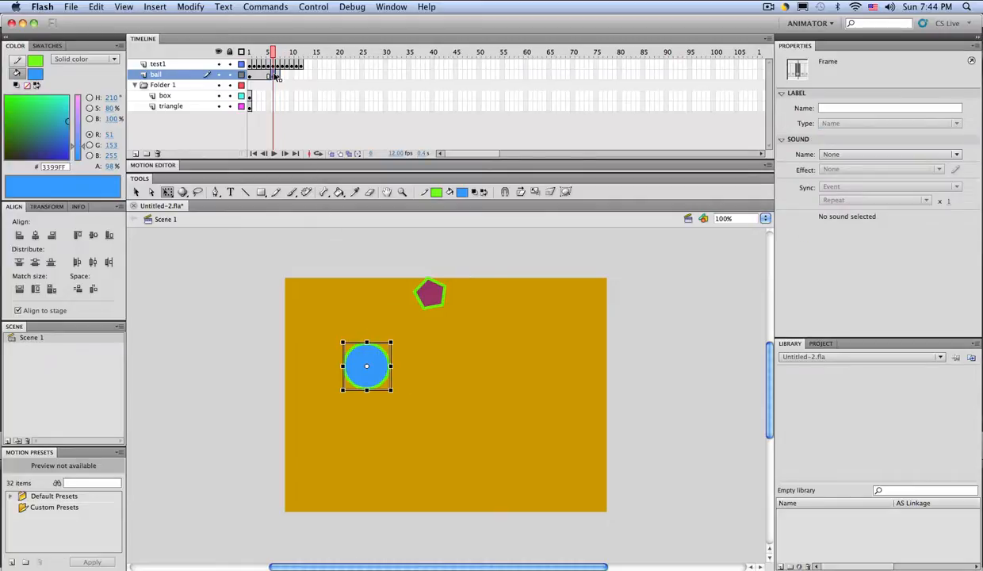
pyautogui.click(278, 76)
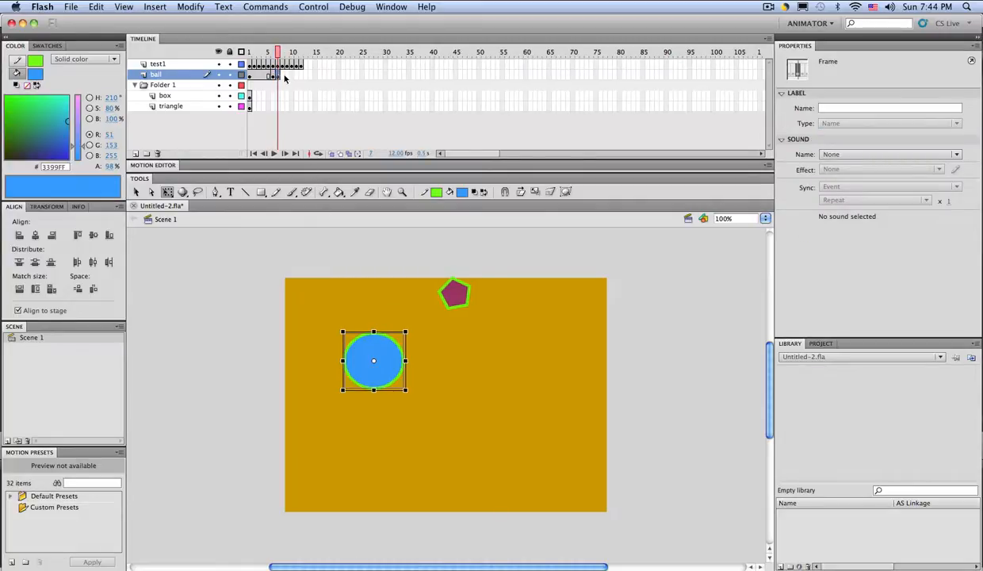
# Add keyframes at frames 8 and 9 of the ball layer, enlarging the circle to about 146 × 131 and about 160 × 147
pyautogui.click(283, 76)
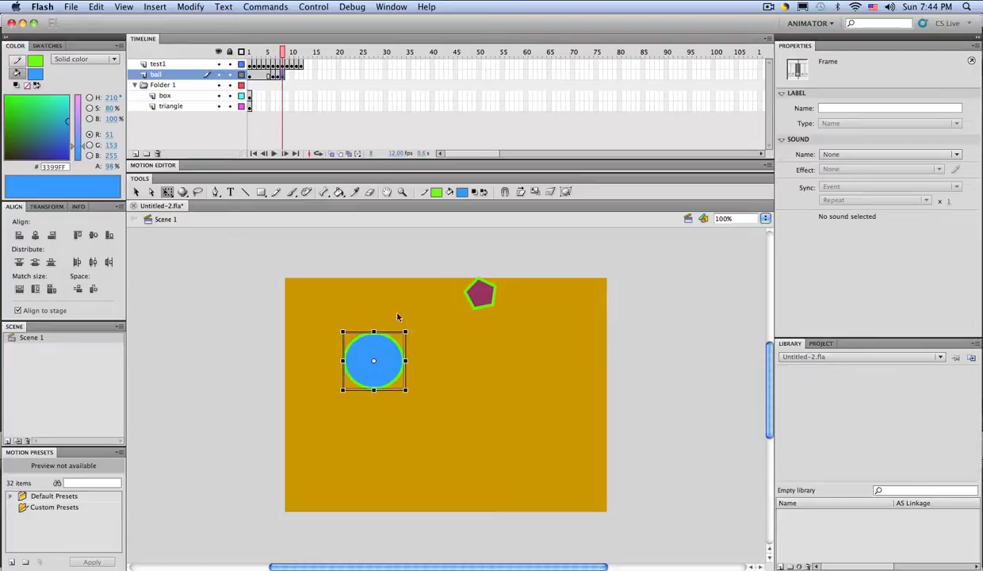
pyautogui.moveTo(408, 329); pyautogui.dragTo(432, 303)
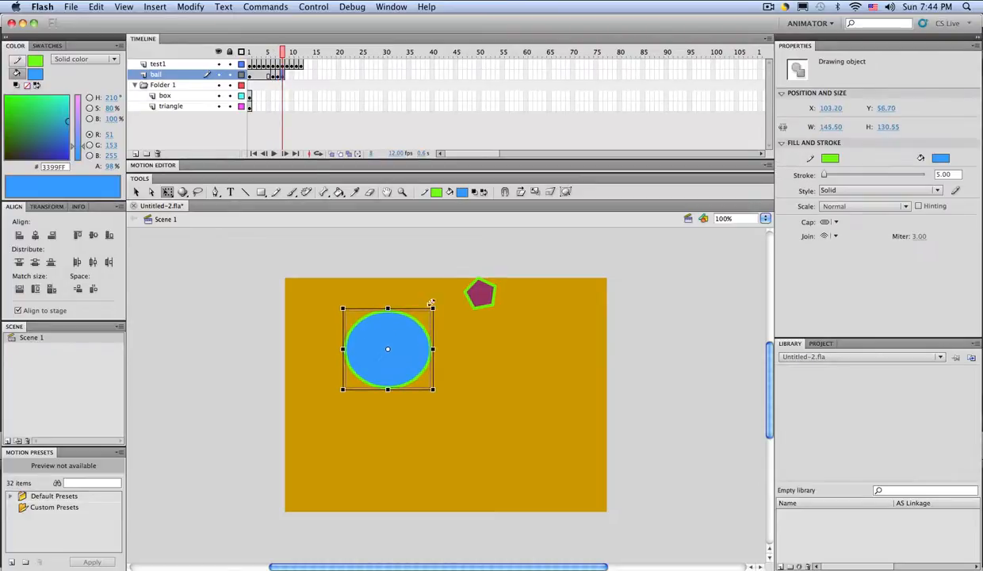
pyautogui.click(287, 76)
pyautogui.press('F6')
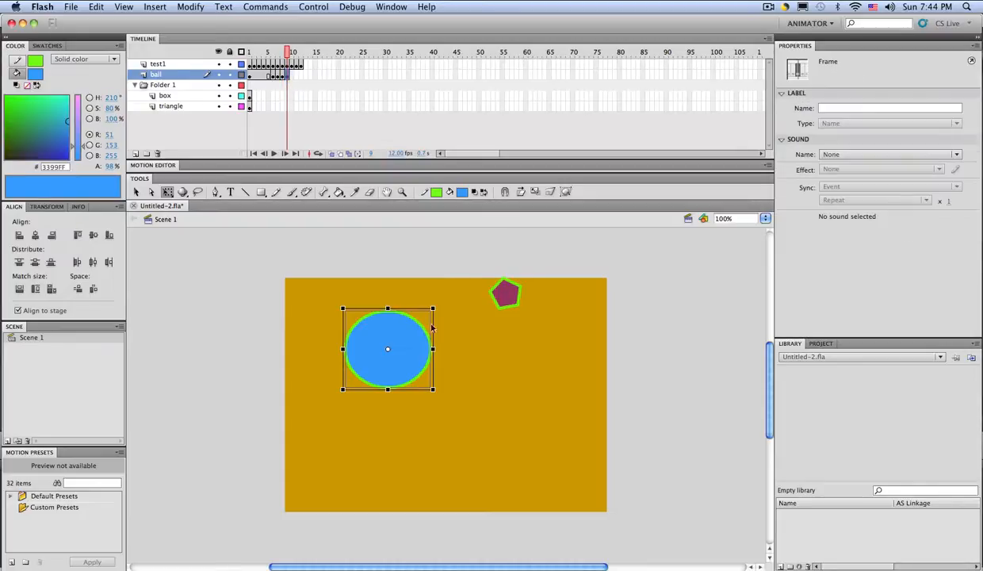
pyautogui.moveTo(433, 309); pyautogui.dragTo(442, 299)
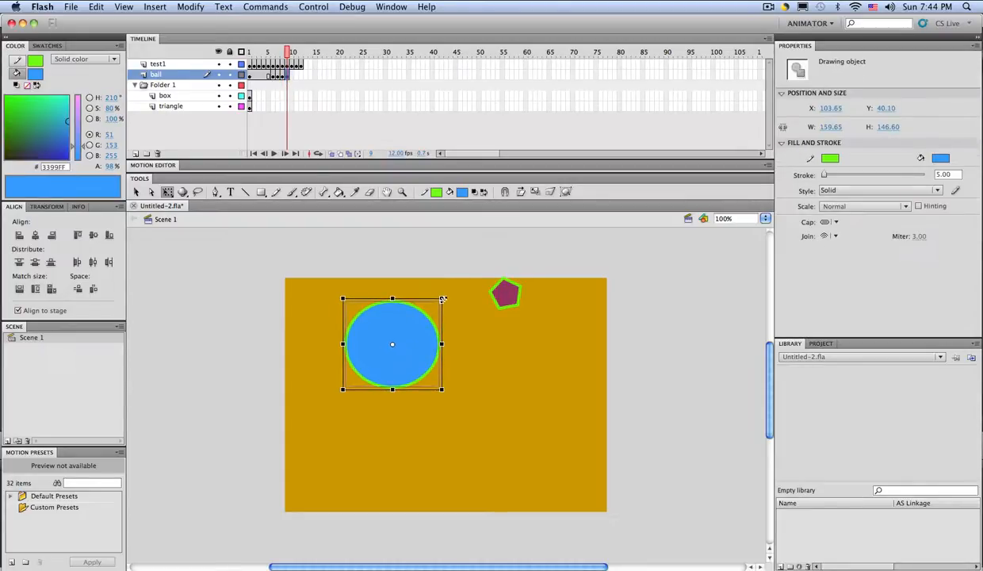
# Add keyframes at frames 10, 11 and 12 of the ball layer, shrinking the circle progressively to about 78 × 71 at frame 12
pyautogui.click(293, 77)
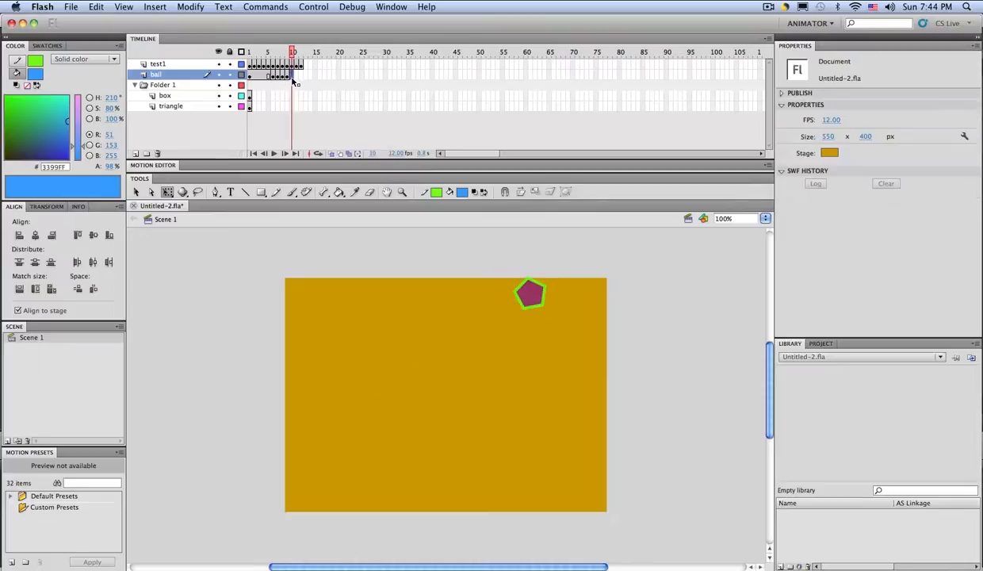
pyautogui.press('F6')
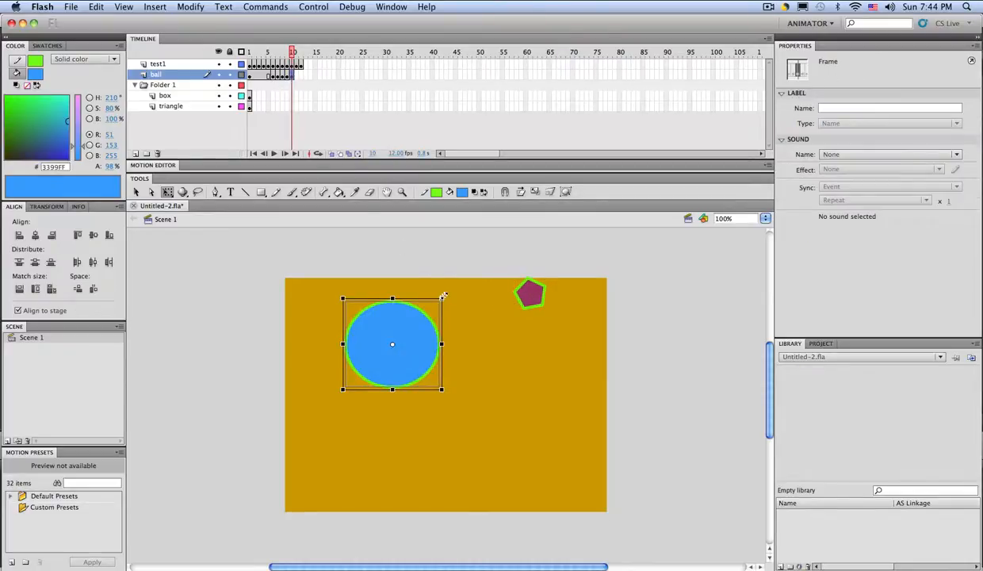
pyautogui.moveTo(442, 299); pyautogui.dragTo(427, 310)
pyautogui.click(297, 75)
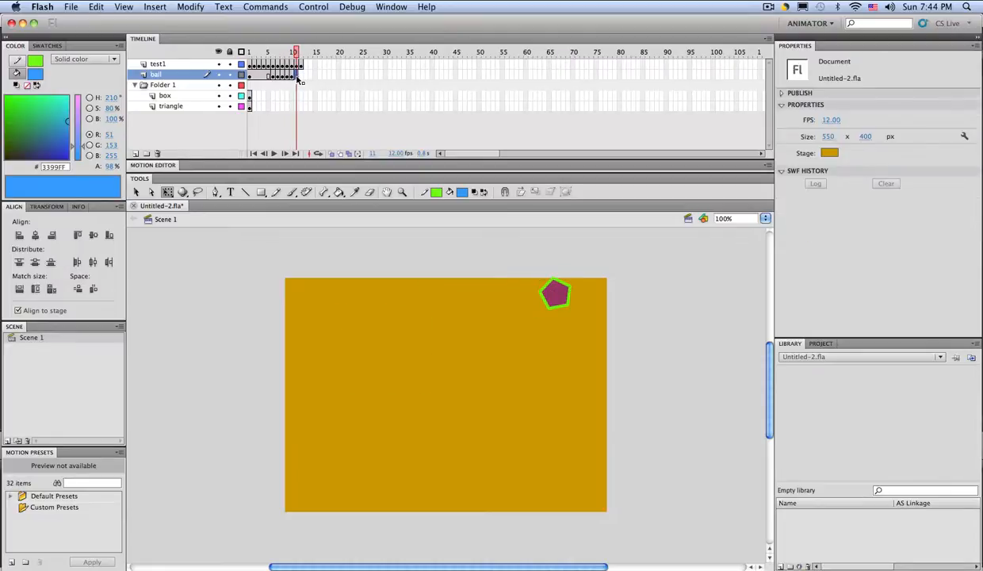
pyautogui.press('F6')
pyautogui.moveTo(426, 311); pyautogui.dragTo(407, 328)
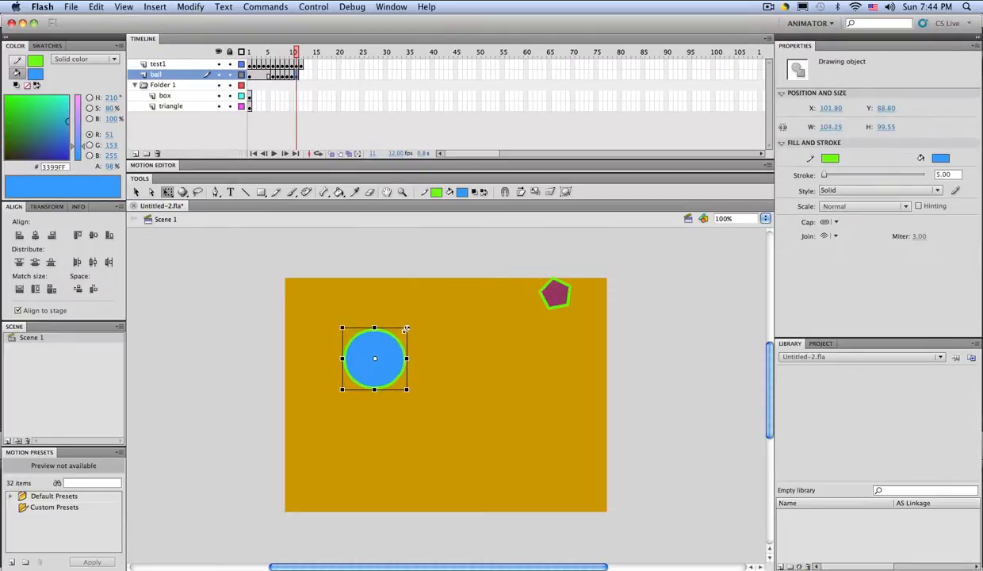
pyautogui.click(301, 75)
pyautogui.press('F6')
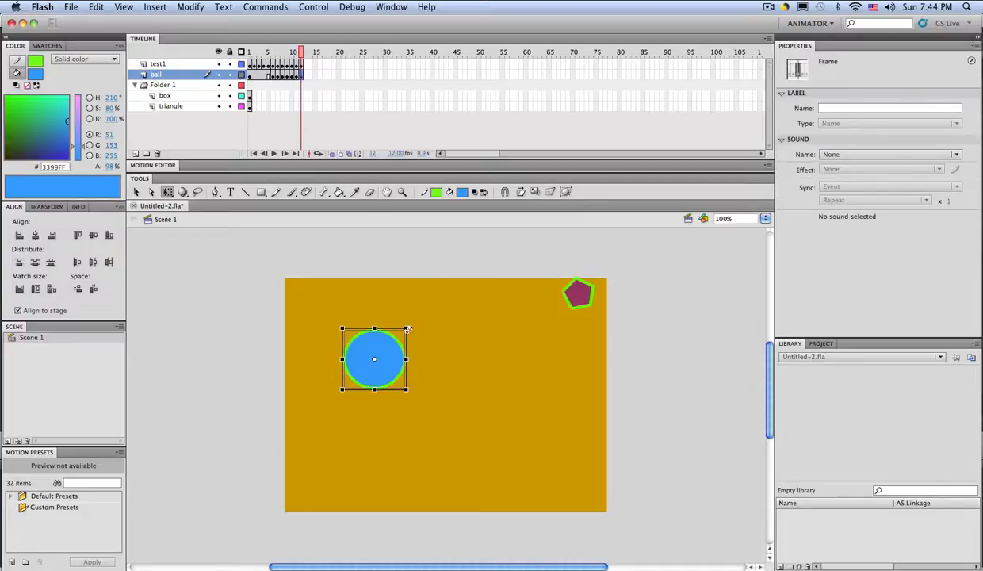
pyautogui.moveTo(408, 328); pyautogui.dragTo(392, 346)
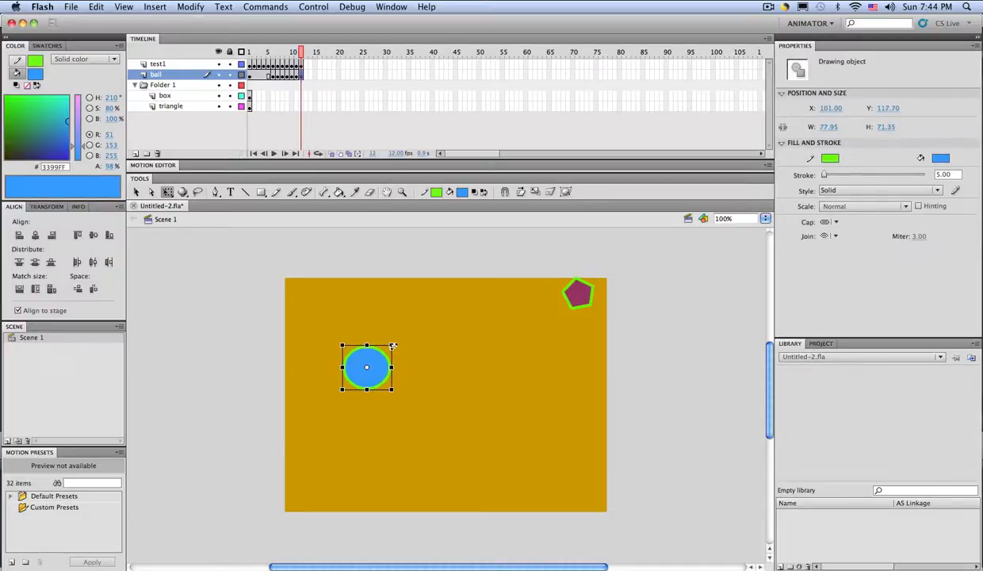
# Play back the pentagon and ball animation from frame 1
pyautogui.moveTo(302, 53); pyautogui.dragTo(242, 52)
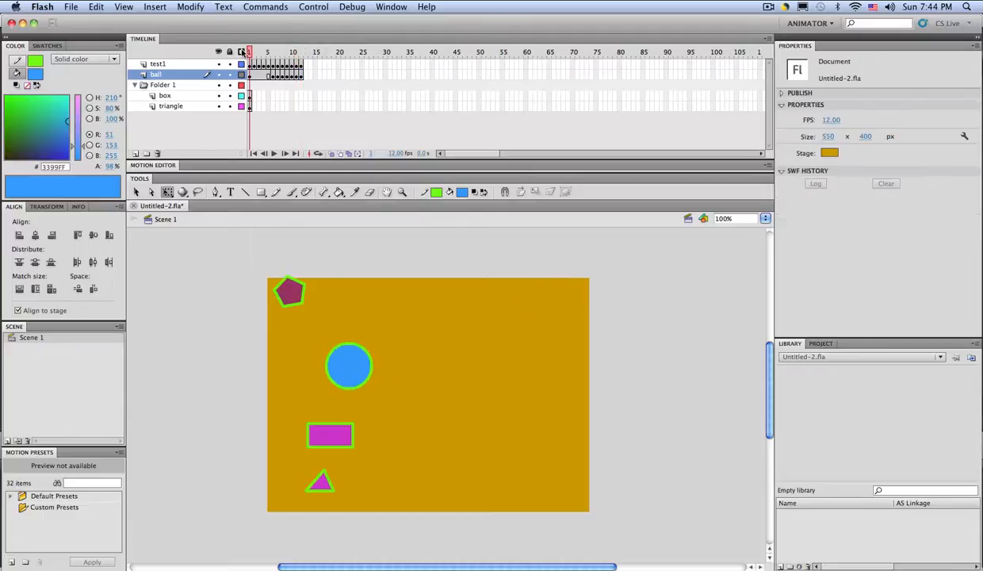
pyautogui.click(275, 154)
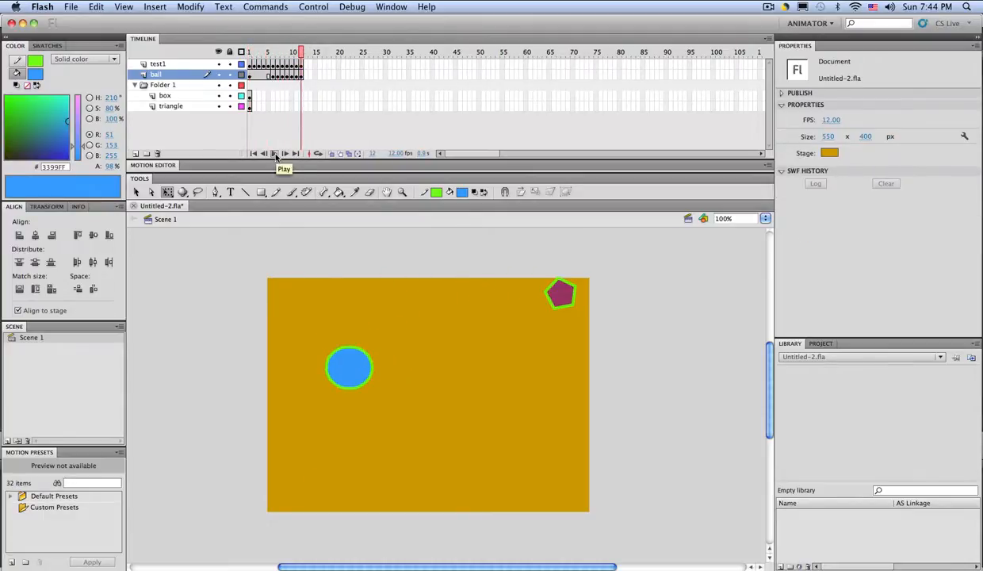
pyautogui.click(274, 154)
# Examine the ball layer's held span by scrubbing from frame 1 to the keyframe at frame 6
pyautogui.moveTo(295, 54); pyautogui.dragTo(249, 54)
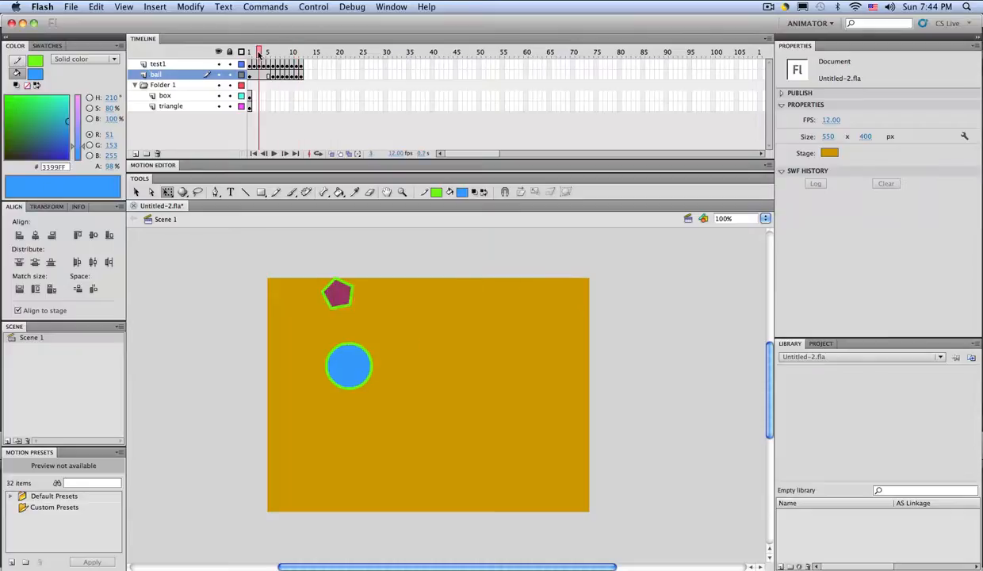
pyautogui.click(249, 75)
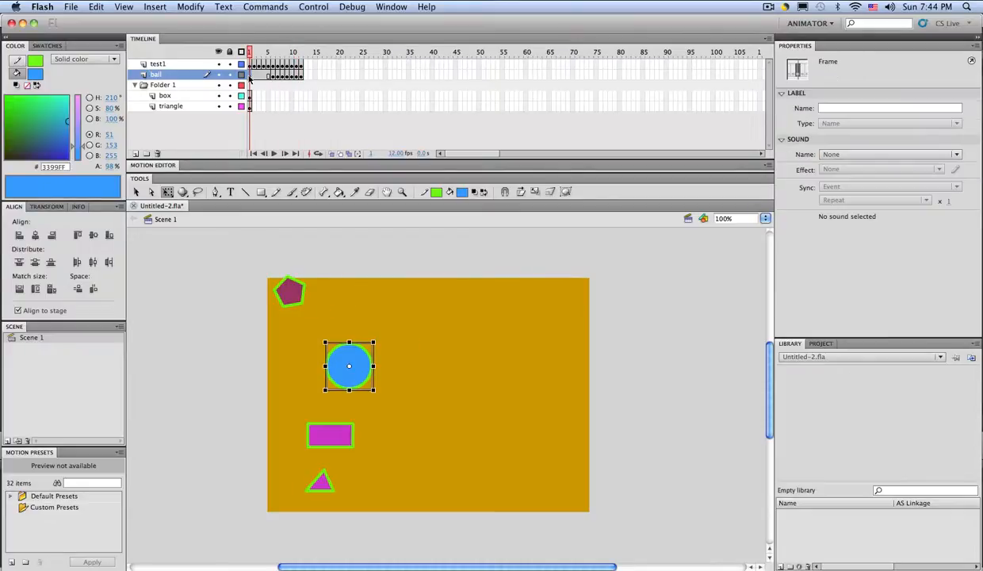
pyautogui.moveTo(249, 54); pyautogui.dragTo(274, 53)
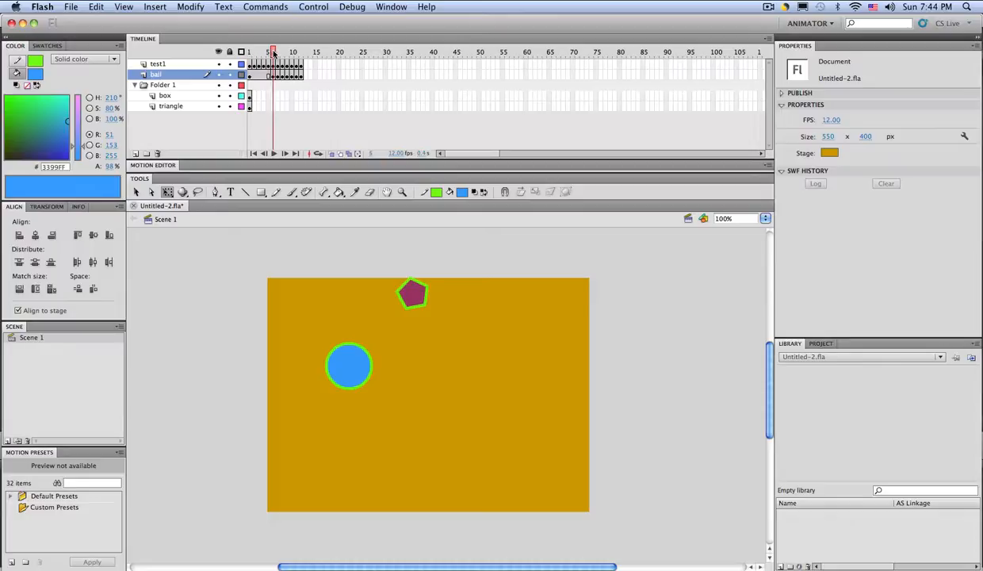
pyautogui.click(272, 75)
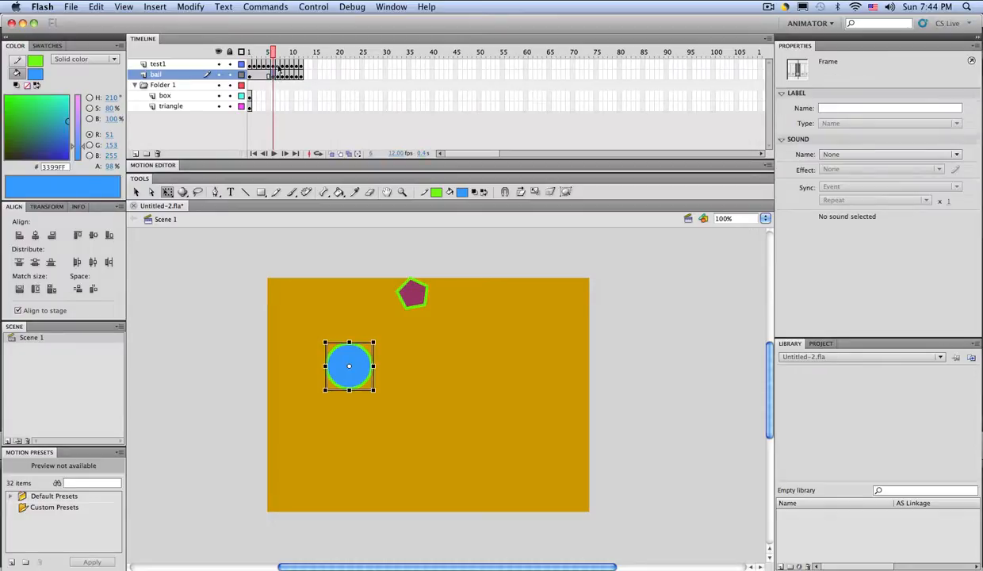
# Return to frame 1, play the animation again, and test the movie
pyautogui.moveTo(274, 53); pyautogui.dragTo(248, 54)
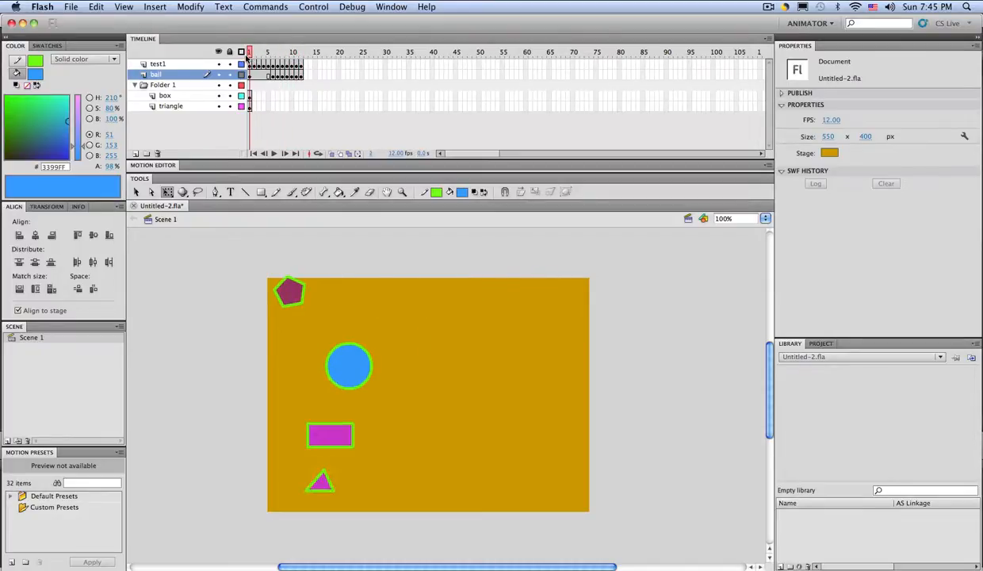
pyautogui.click(274, 153)
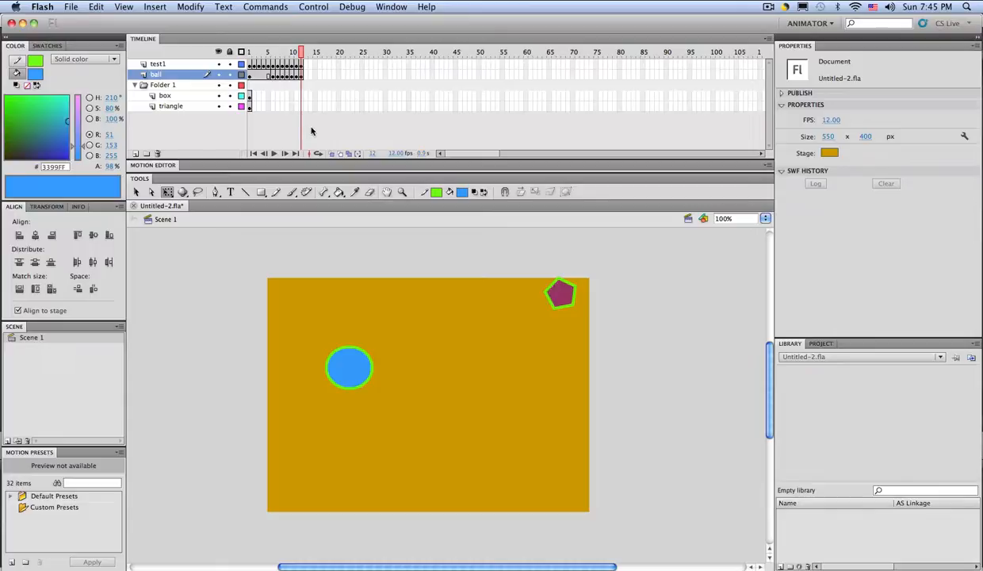
pyautogui.press('super+Return')
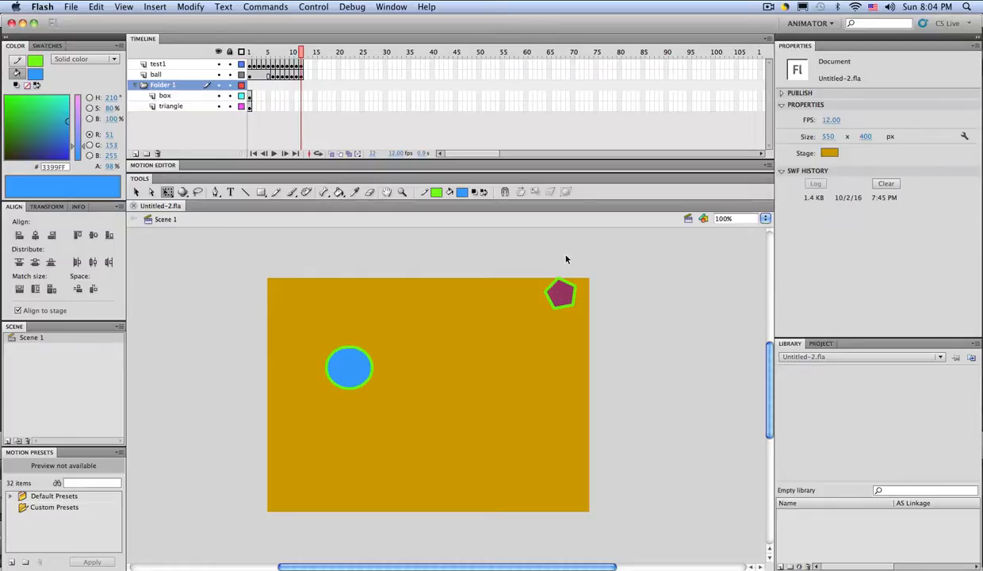
# Scrub the playhead back and forth between frames 1 and 12 to review the ball and pentagon animation
pyautogui.moveTo(302, 52); pyautogui.dragTo(270, 70)
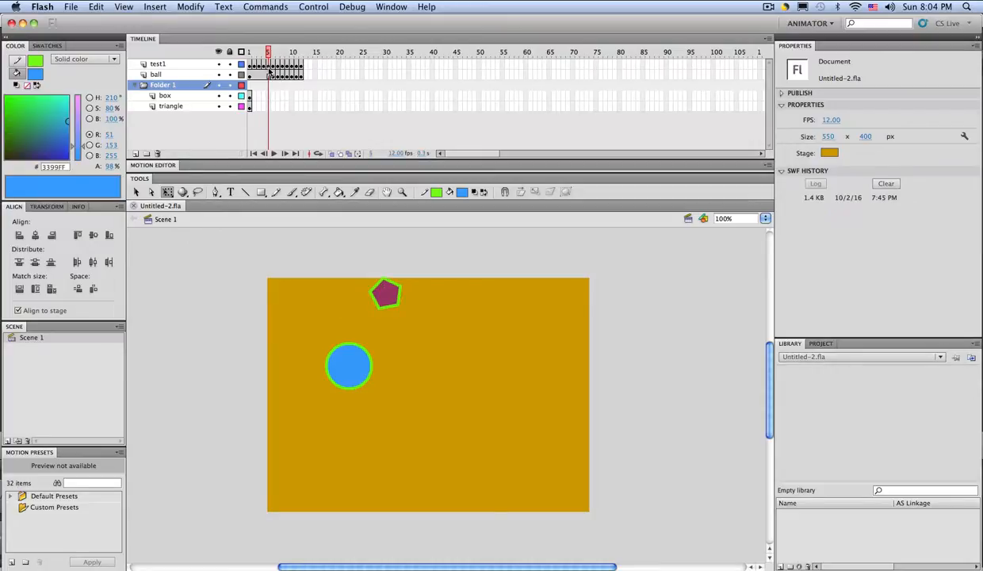
pyautogui.moveTo(270, 73); pyautogui.dragTo(304, 78)
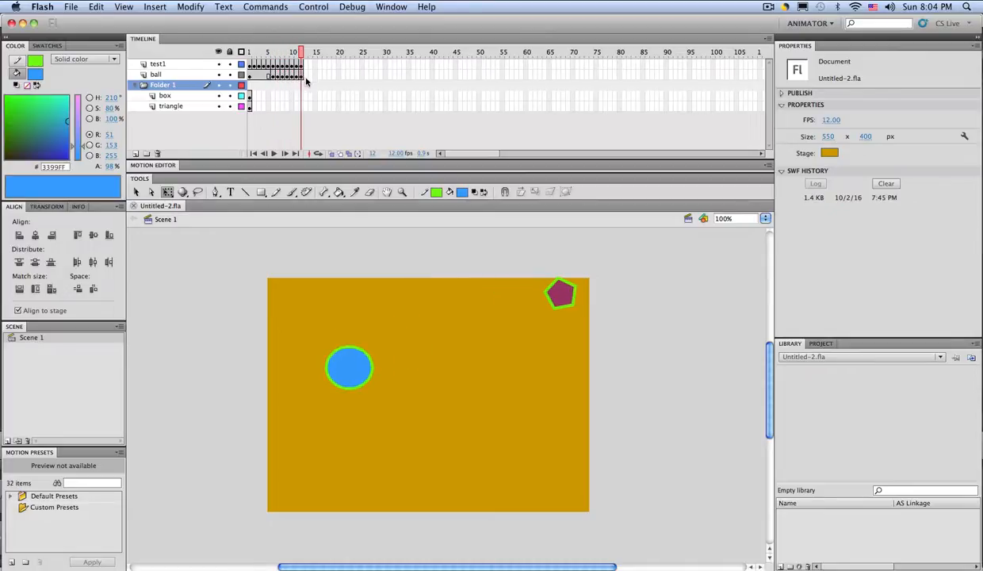
pyautogui.click(298, 79)
pyautogui.moveTo(290, 77); pyautogui.dragTo(254, 77)
# Move the rectangle in frame 1 of the box layer to the stage's right side, at about X 458, Y 252
pyautogui.click(249, 95)
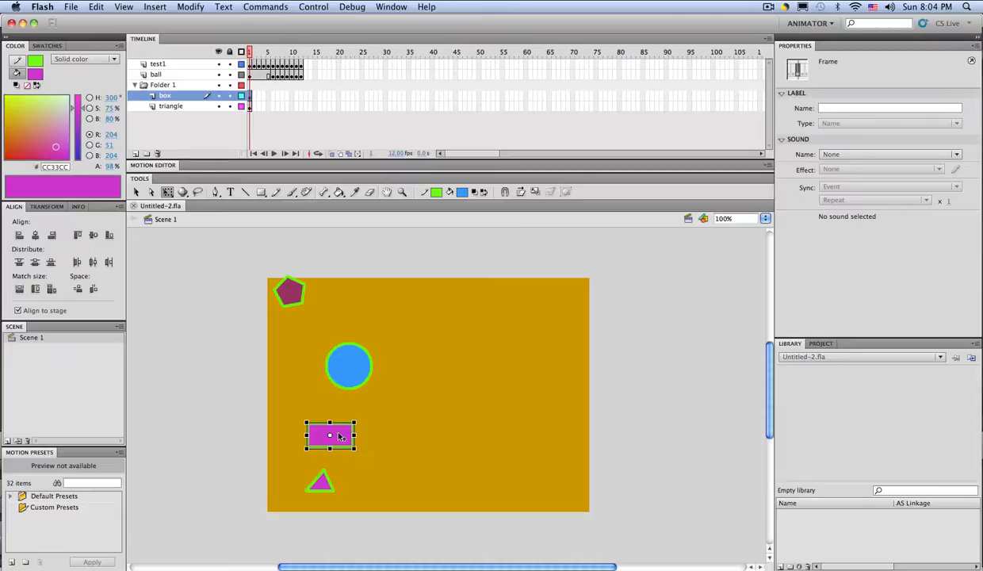
pyautogui.click(135, 192)
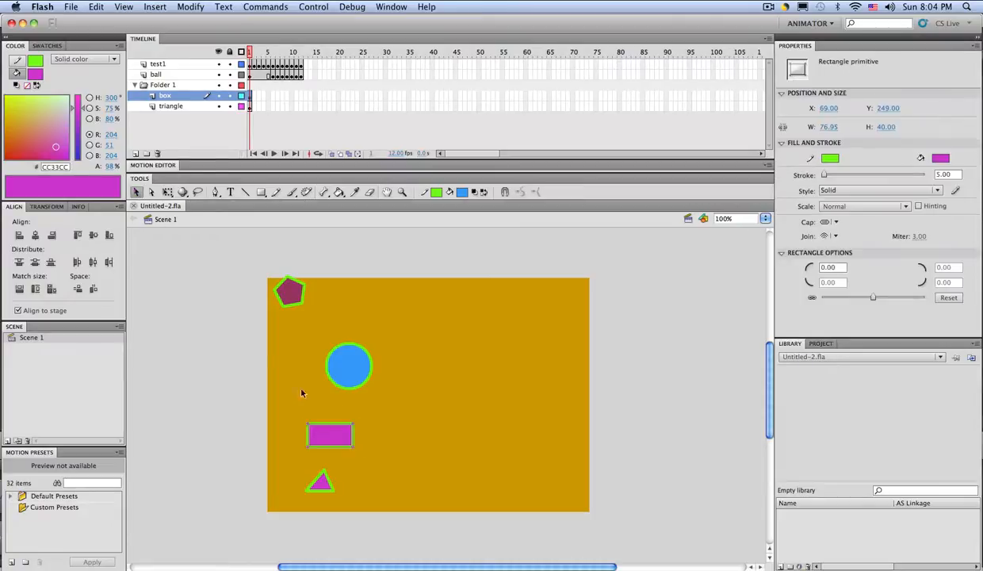
pyautogui.moveTo(318, 444); pyautogui.dragTo(545, 445)
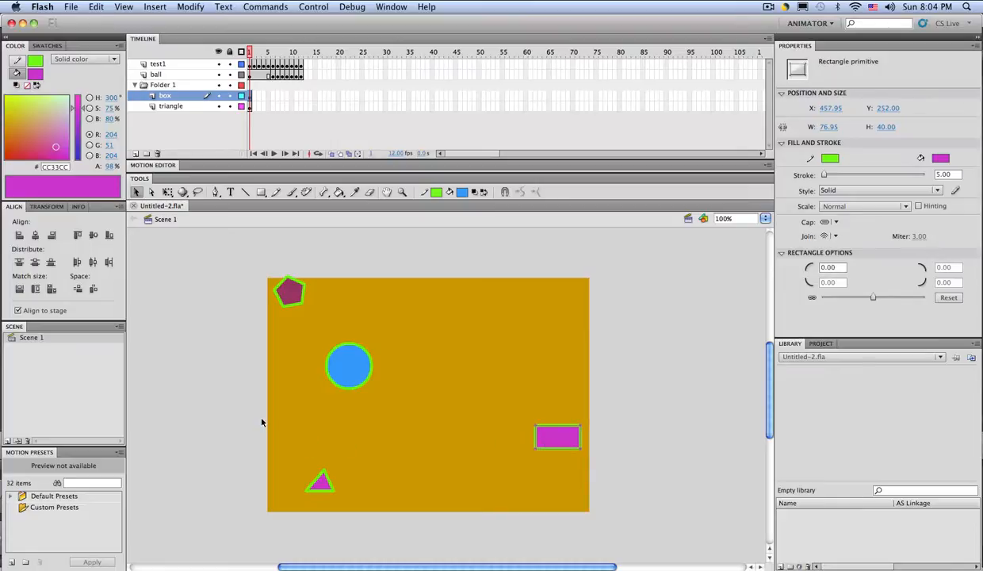
pyautogui.click(250, 107)
pyautogui.click(250, 96)
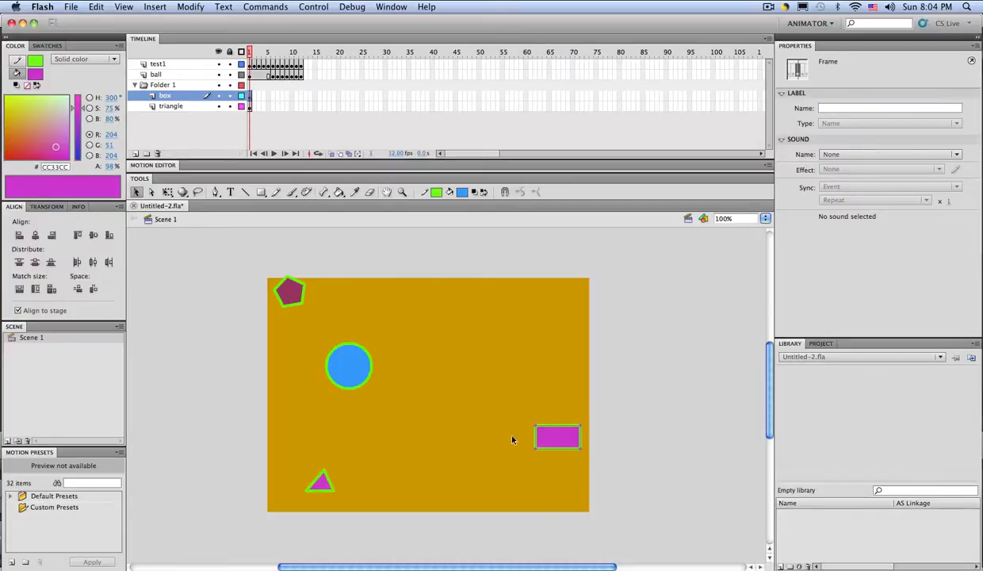
# Insert a keyframe at frame 2 of the box layer, move the rectangle left to about X 415, and turn on onion skinning
pyautogui.click(254, 102)
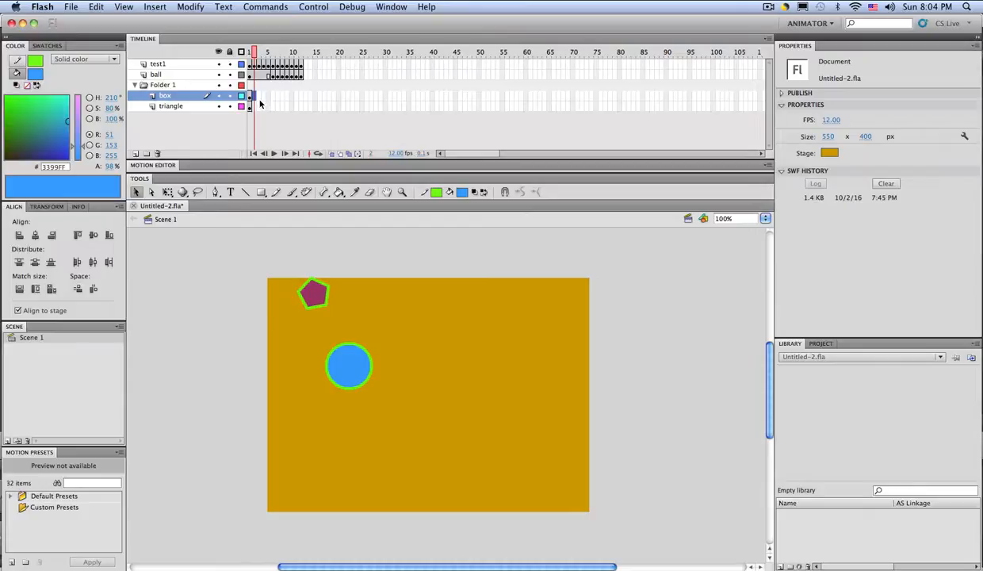
pyautogui.press('F6')
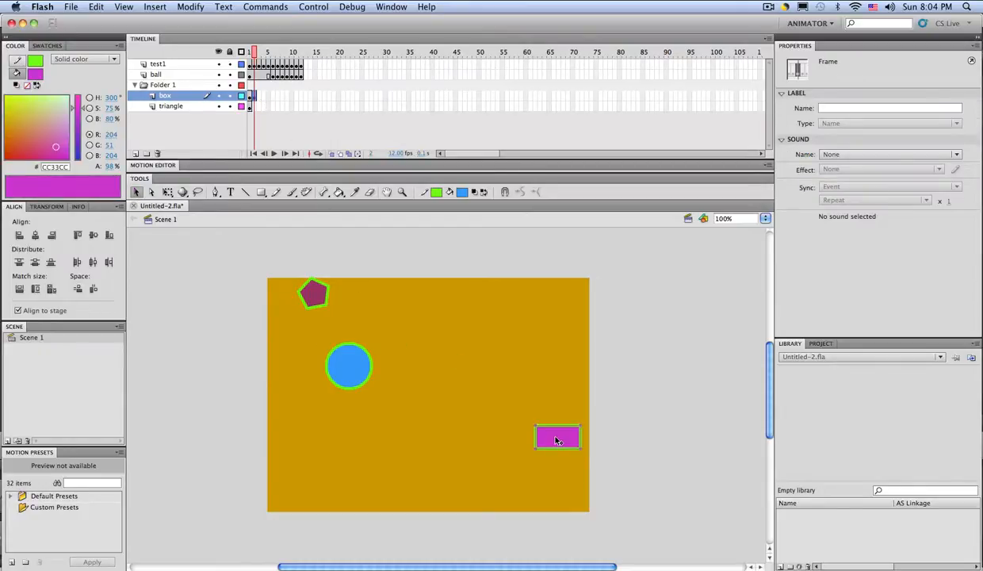
pyautogui.moveTo(556, 440); pyautogui.dragTo(530, 439)
pyautogui.click(331, 154)
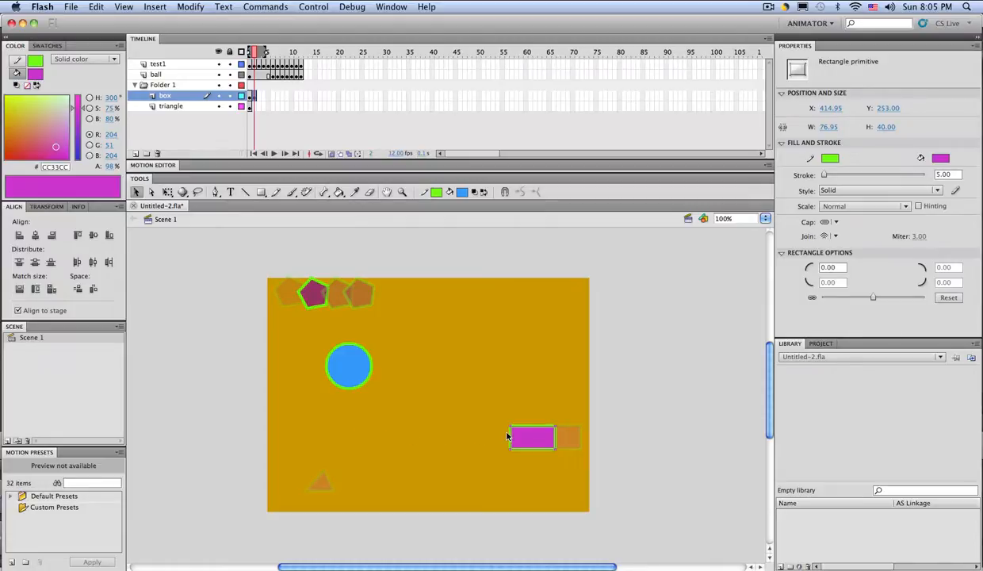
# Add keyframes at frames 3 to 12 of the box layer, moving the rectangle further left in each until about X -40, Y 250
pyautogui.press('F6')
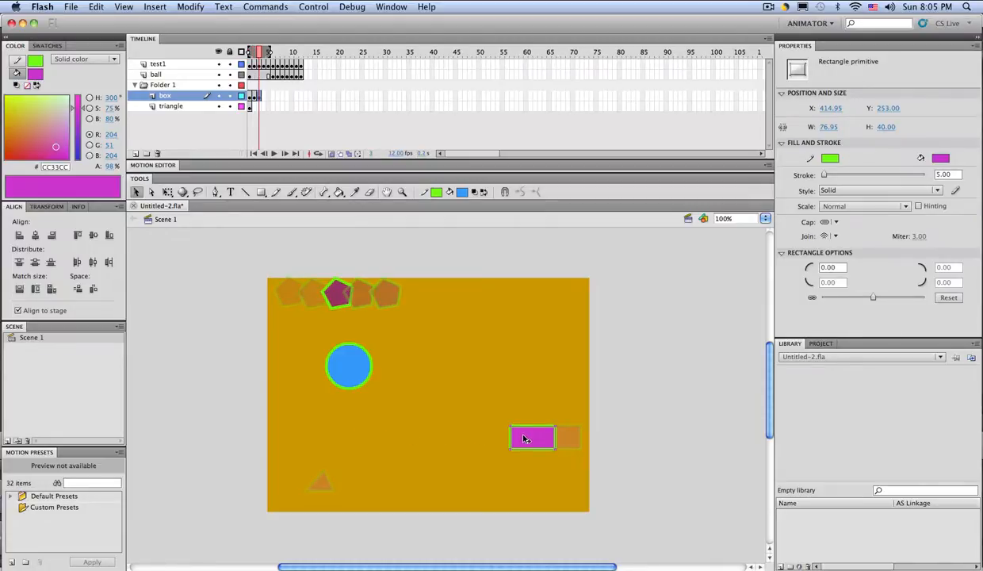
pyautogui.moveTo(524, 439); pyautogui.dragTo(282, 433)
pyautogui.press('F6')
pyautogui.press('F6')
pyautogui.press('F6')
pyautogui.press('F6')
pyautogui.press('F6')
pyautogui.press('F6')
pyautogui.press('F6')
pyautogui.press('F6')
pyautogui.press('F6')
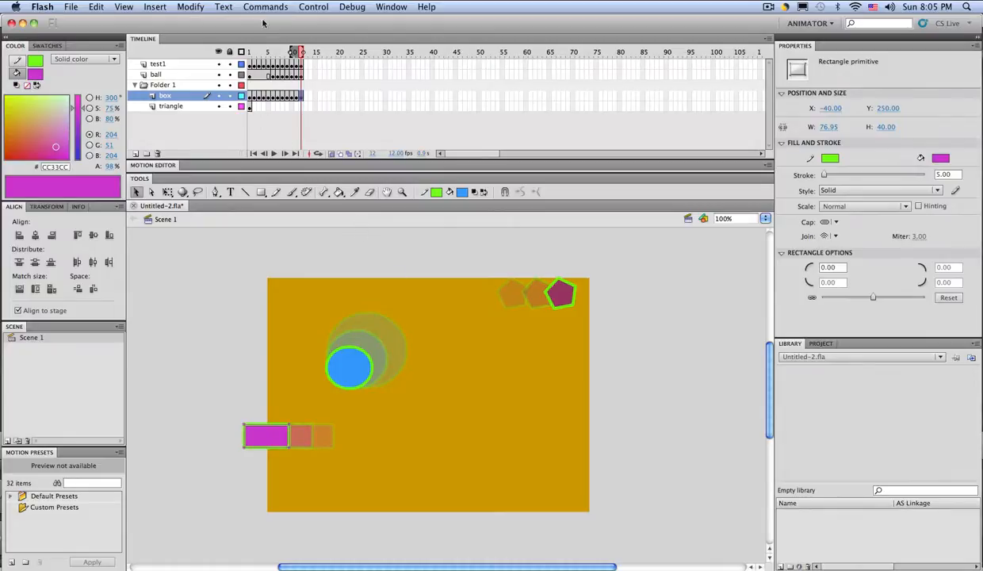
# Return to frame 1 and play the animation to review the rectangle's slide across the stage
pyautogui.click(293, 53)
pyautogui.moveTo(300, 52); pyautogui.dragTo(248, 52)
pyautogui.press('Return')
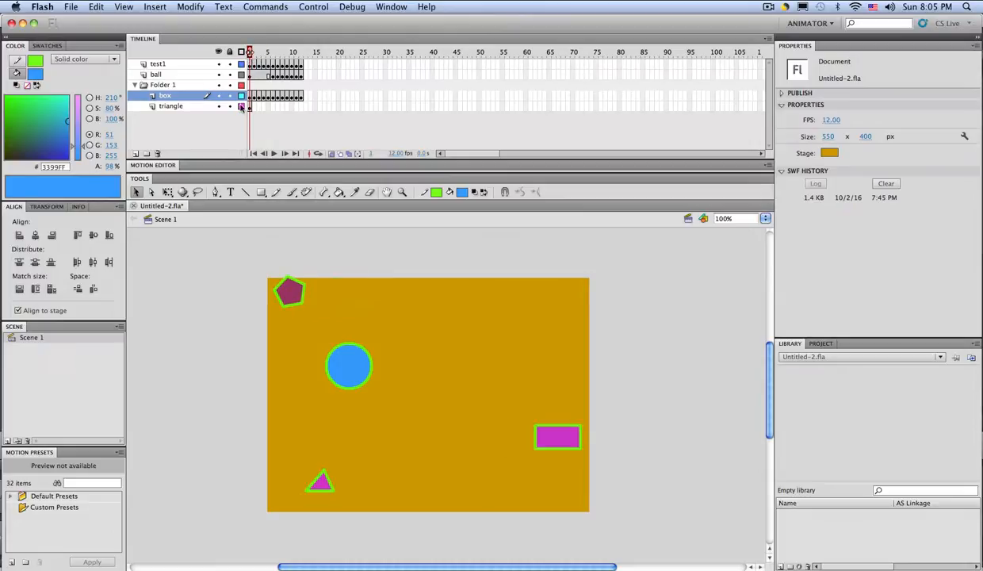
# Move the triangle in frame 1 of the triangle layer rightward to about X 320, Y 324
pyautogui.click(249, 106)
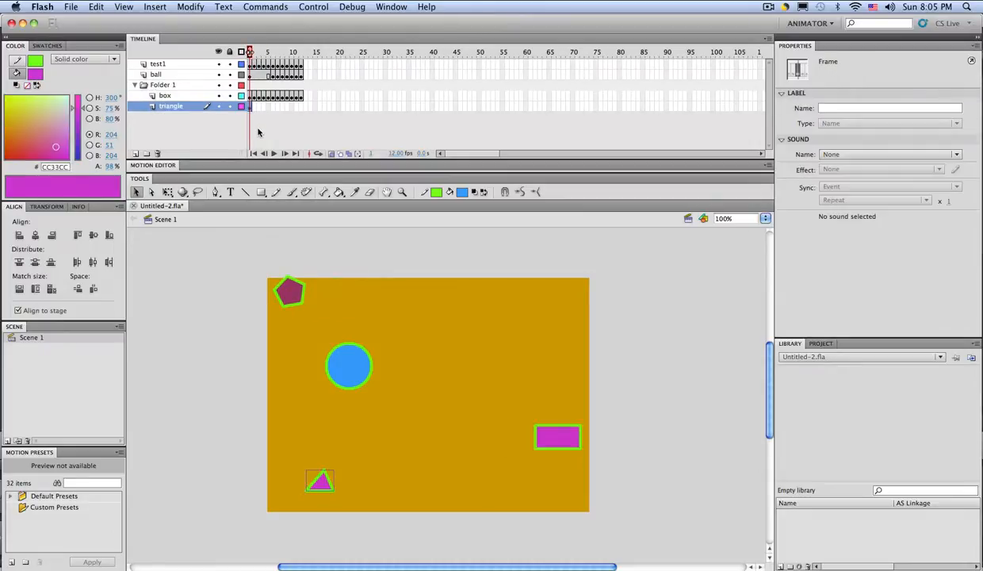
pyautogui.click(167, 192)
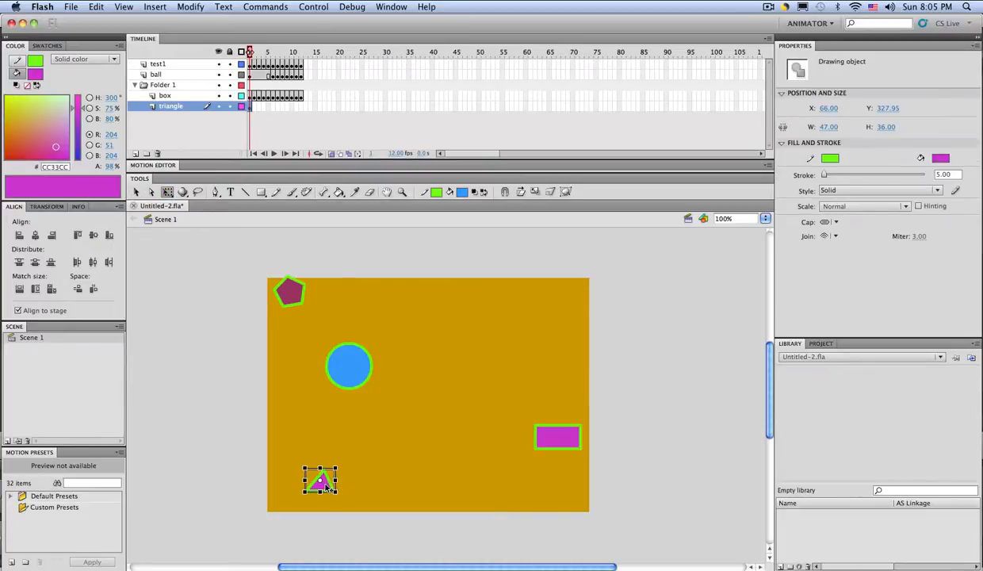
pyautogui.press('v')
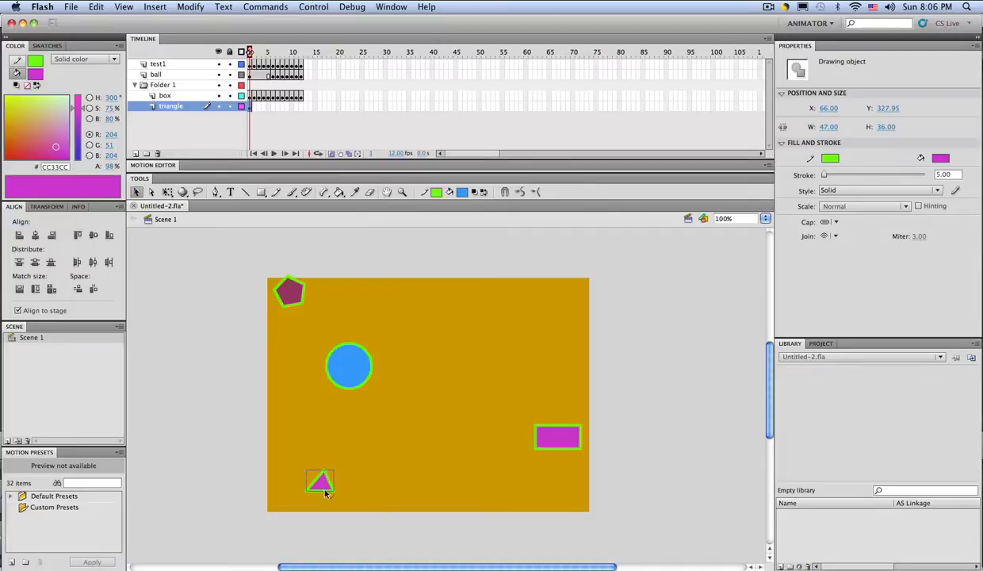
pyautogui.moveTo(325, 485); pyautogui.dragTo(469, 484)
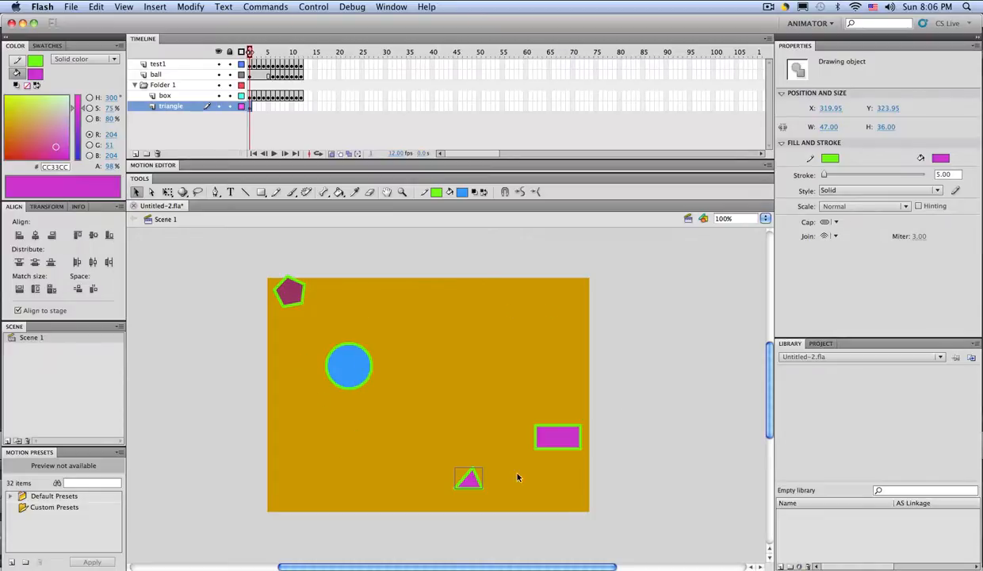
# Insert keyframes at frames 2 to 8 of the triangle layer, rotating the triangle progressively with Free Transform
pyautogui.click(252, 109)
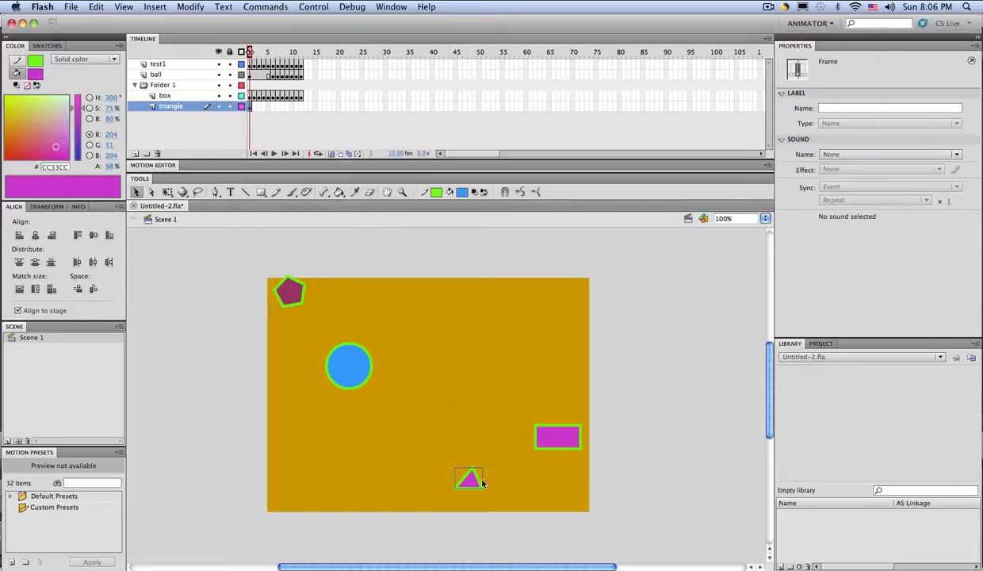
pyautogui.click(167, 192)
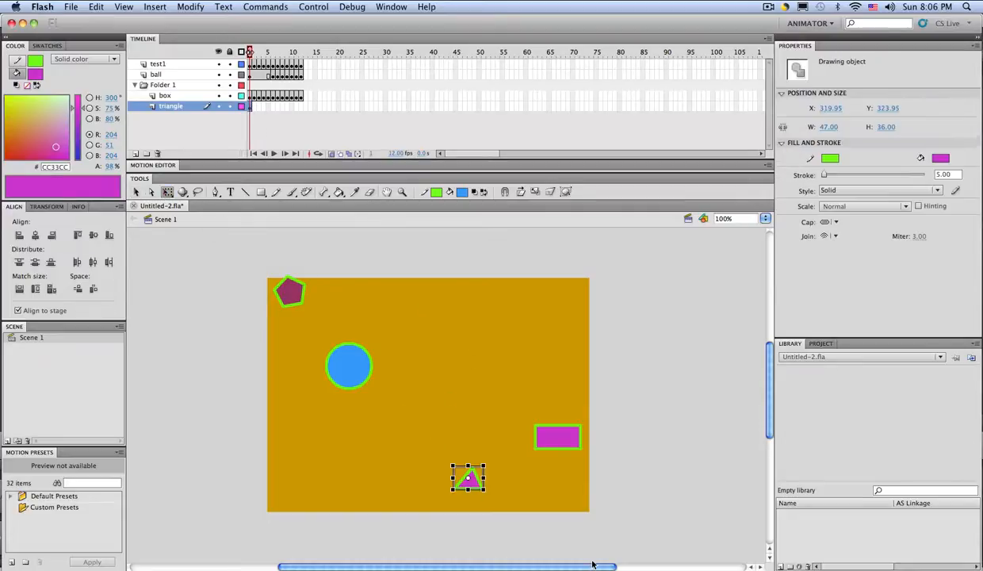
pyautogui.press('F6')
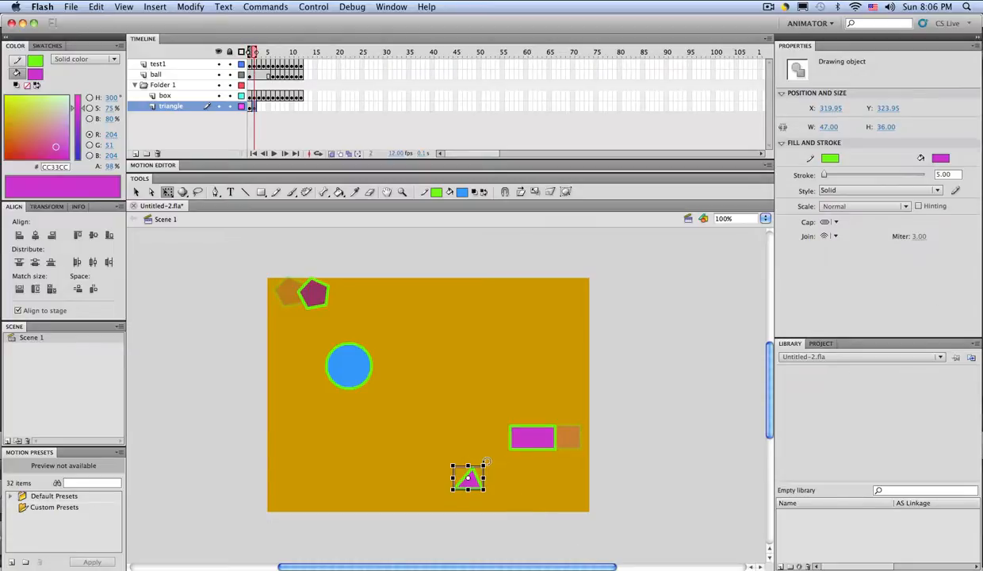
pyautogui.moveTo(486, 462); pyautogui.dragTo(445, 500)
pyautogui.press('F6')
pyautogui.press('F6')
pyautogui.press('F6')
pyautogui.press('F6')
pyautogui.press('F6')
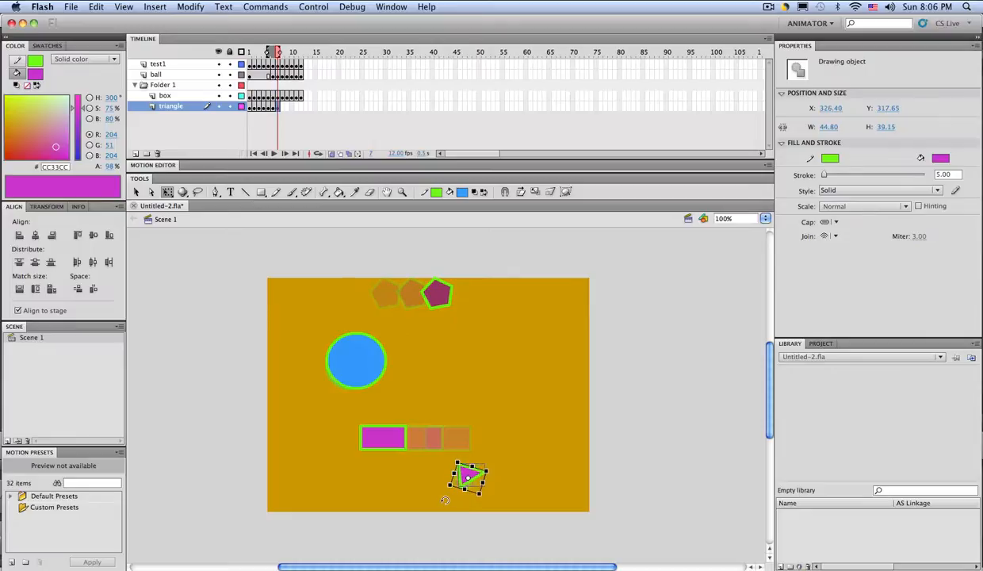
pyautogui.press('F6')
# Continue rotating the triangle frame by frame through frame 12, adding the remaining keyframes on its layer
pyautogui.click(424, 480)
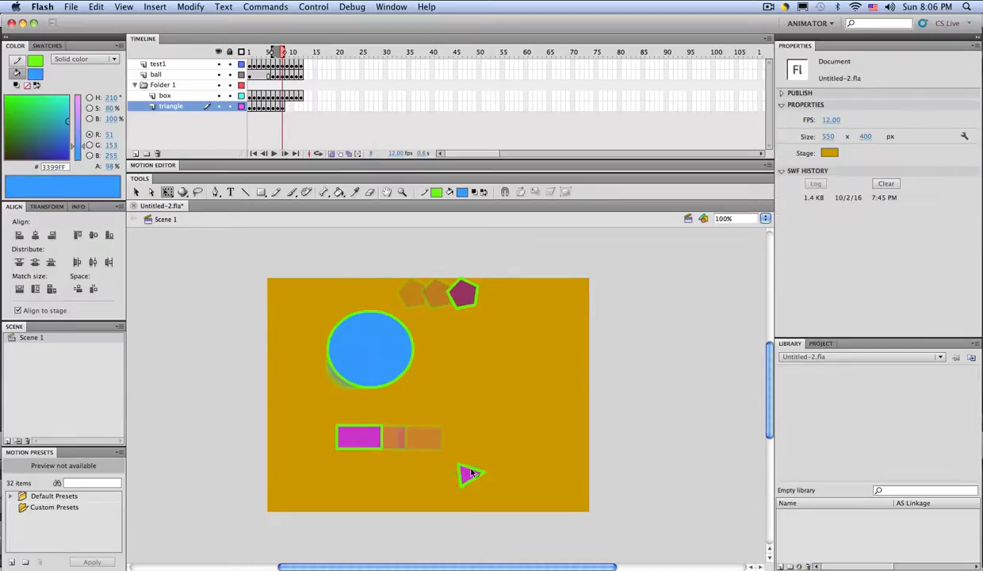
pyautogui.click(449, 481)
pyautogui.moveTo(445, 490); pyautogui.dragTo(486, 455)
pyautogui.press('.')
pyautogui.press('.')
pyautogui.press('.')
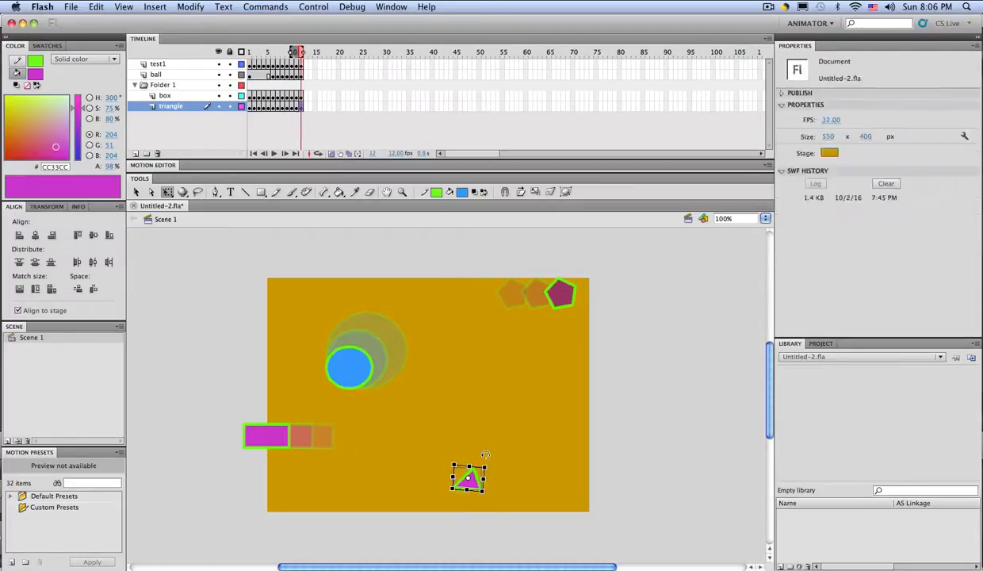
pyautogui.press('.')
pyautogui.click(472, 477)
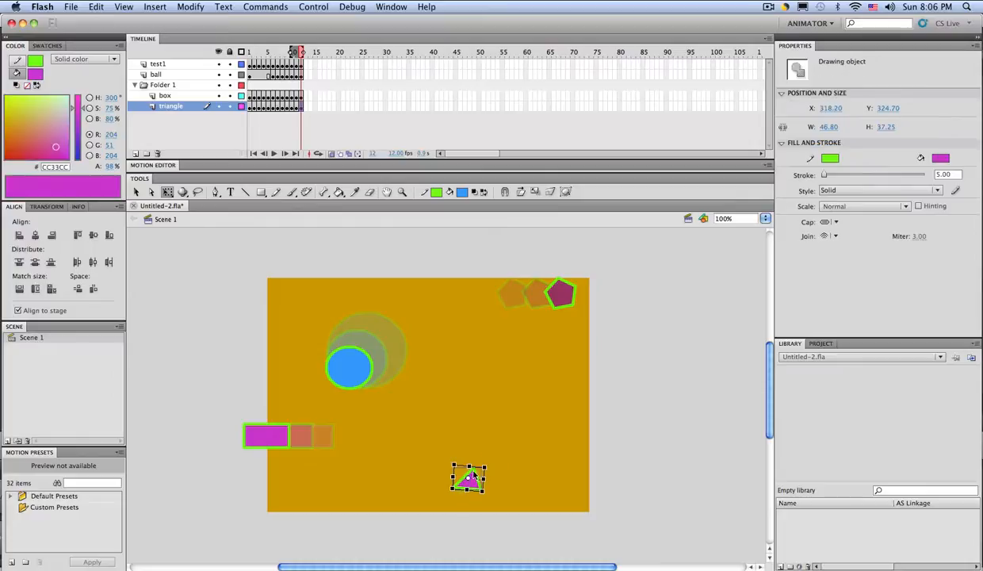
pyautogui.moveTo(490, 461); pyautogui.dragTo(495, 466)
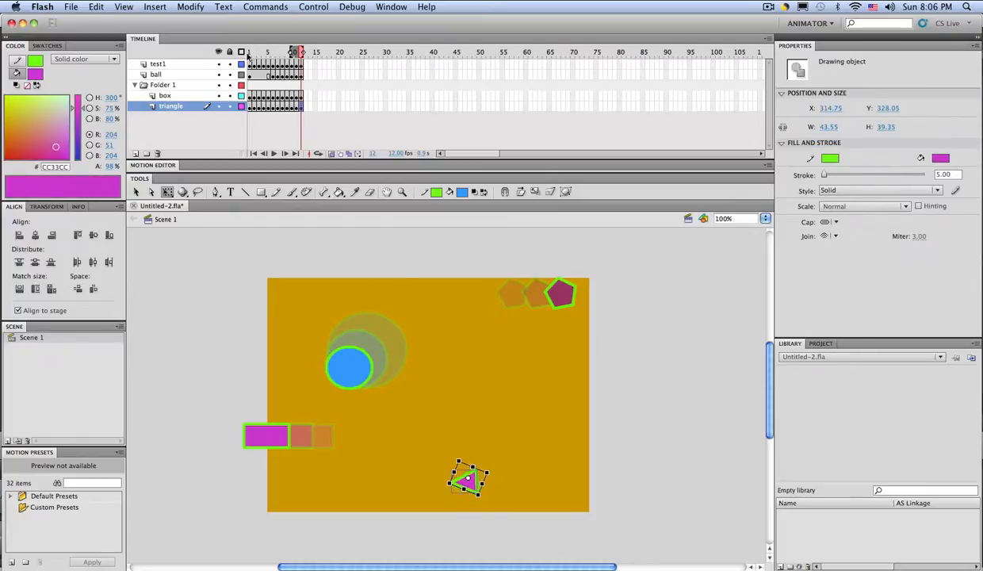
# Turn off onion skinning and play the animation from frame 1
pyautogui.click(319, 153)
pyautogui.moveTo(301, 52); pyautogui.dragTo(230, 54)
pyautogui.click(272, 154)
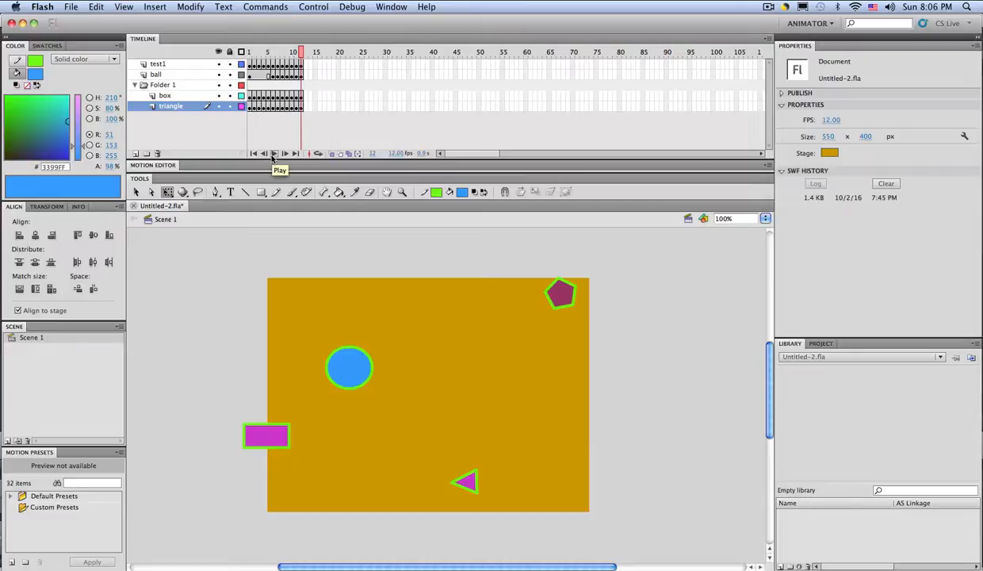
# Test the movie with all four animated shapes, and close the preview window
pyautogui.press('super+Return')
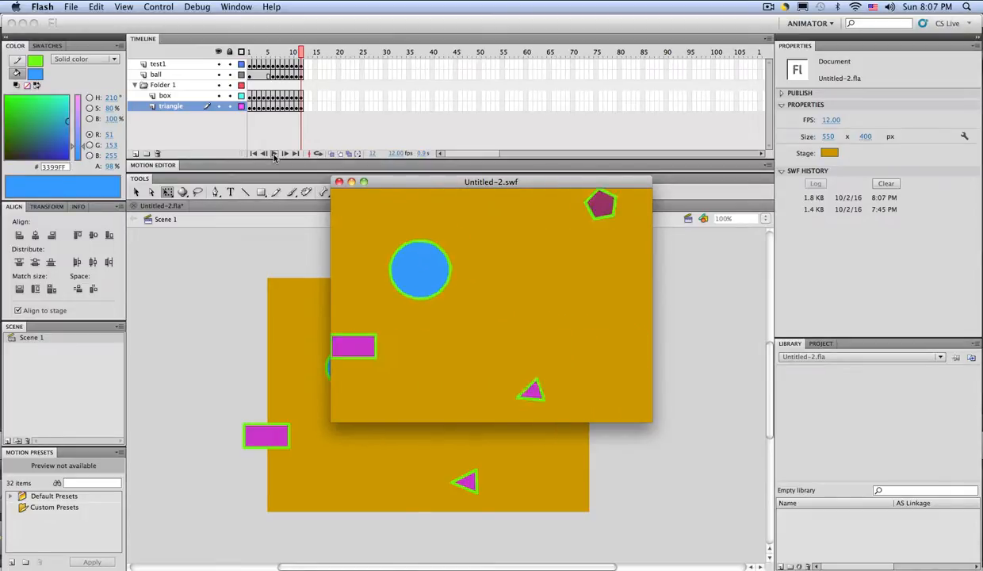
pyautogui.click(339, 182)
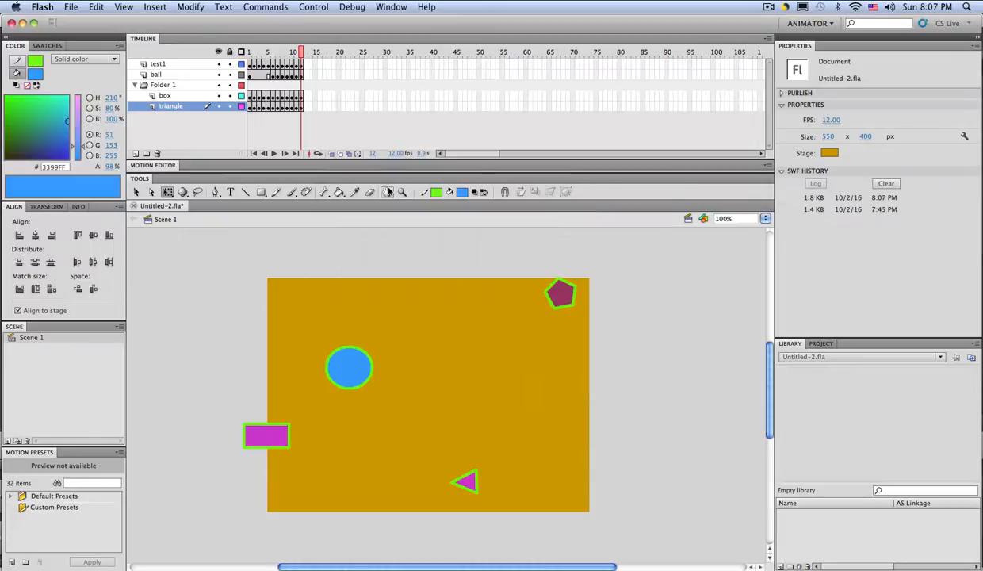